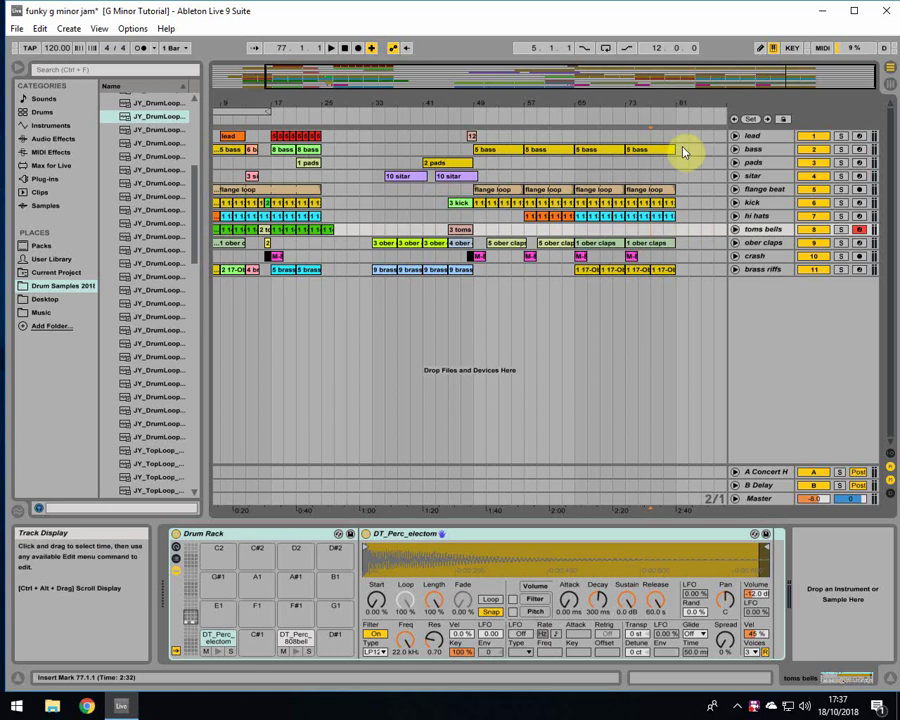
- Record a new toms bells part into the arrangement, starting around bar 61 and stopping around bar 81
left_click(476, 233)
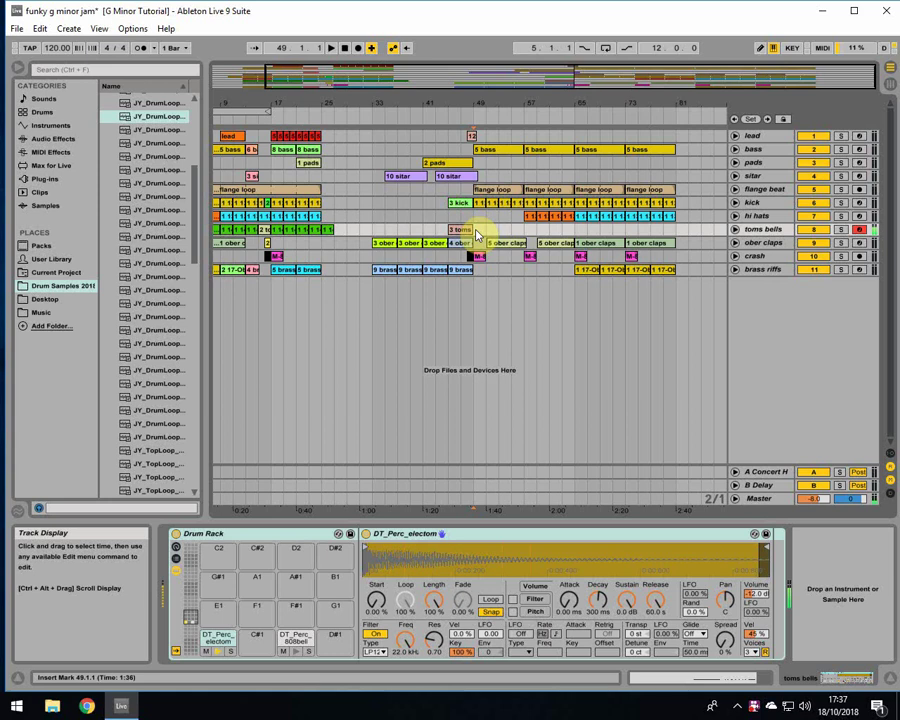
left_click(565, 235)
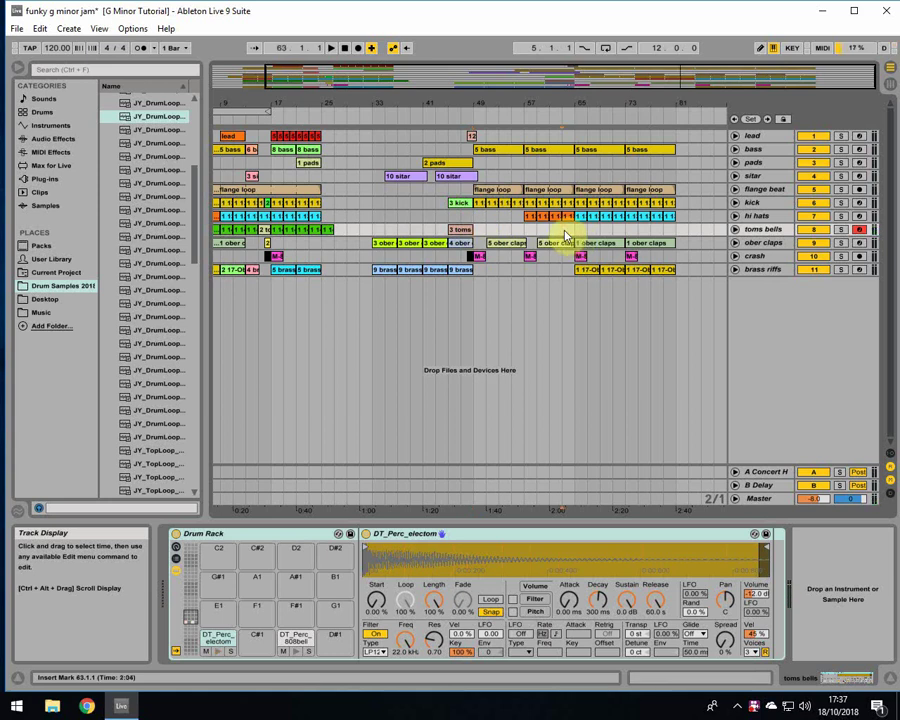
left_click(461, 230)
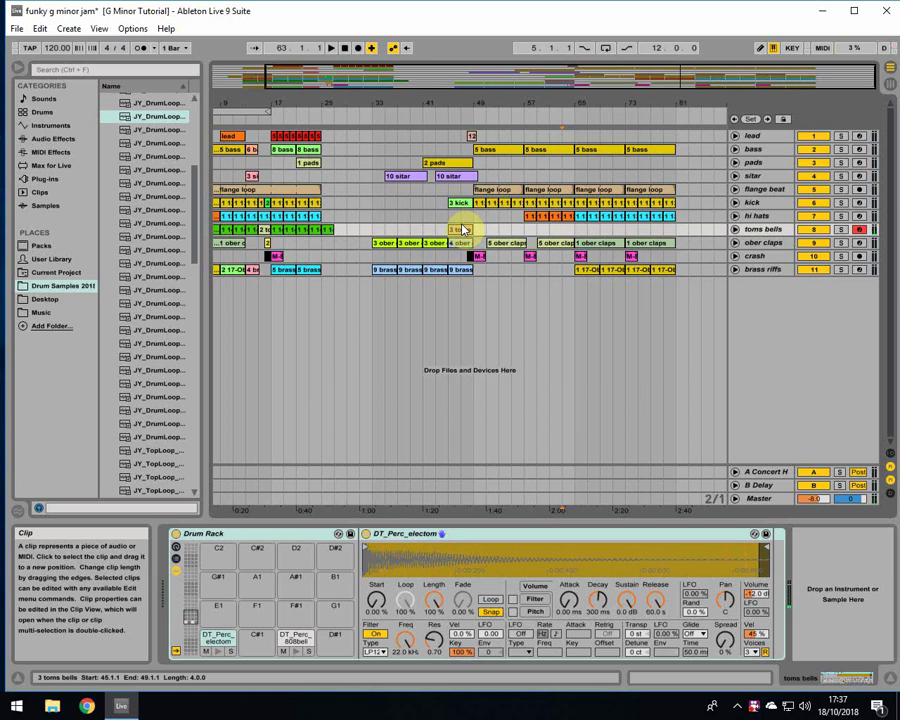
left_click(565, 235)
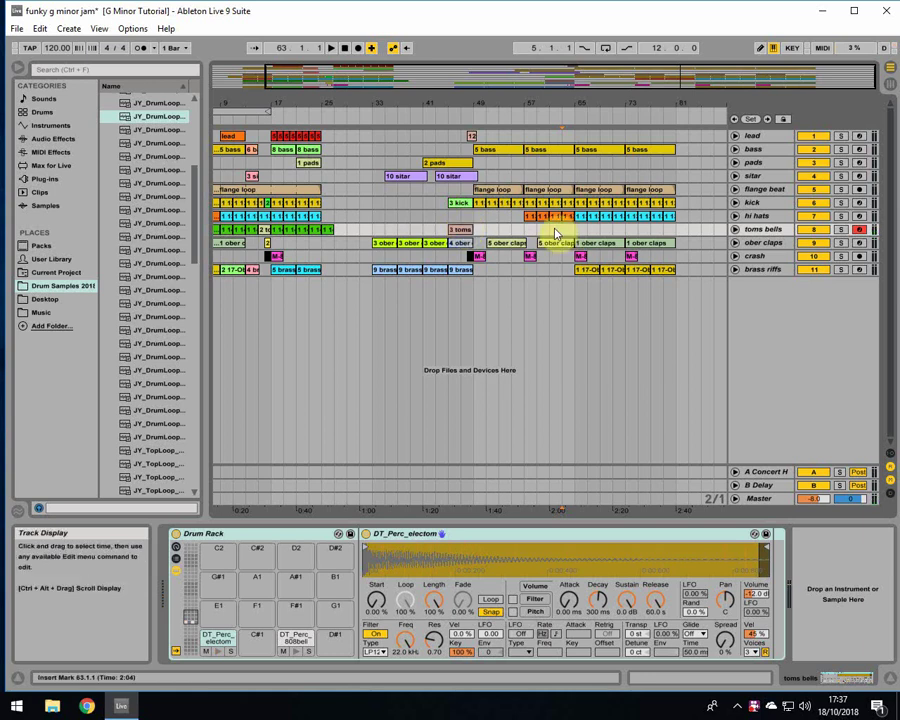
left_click(358, 48)
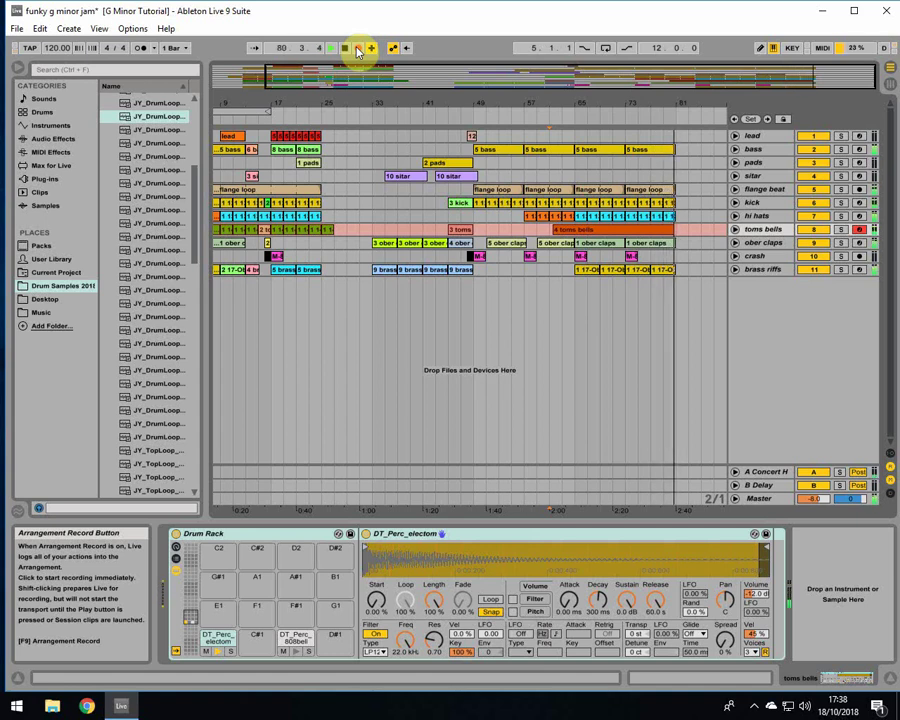
left_click(357, 48)
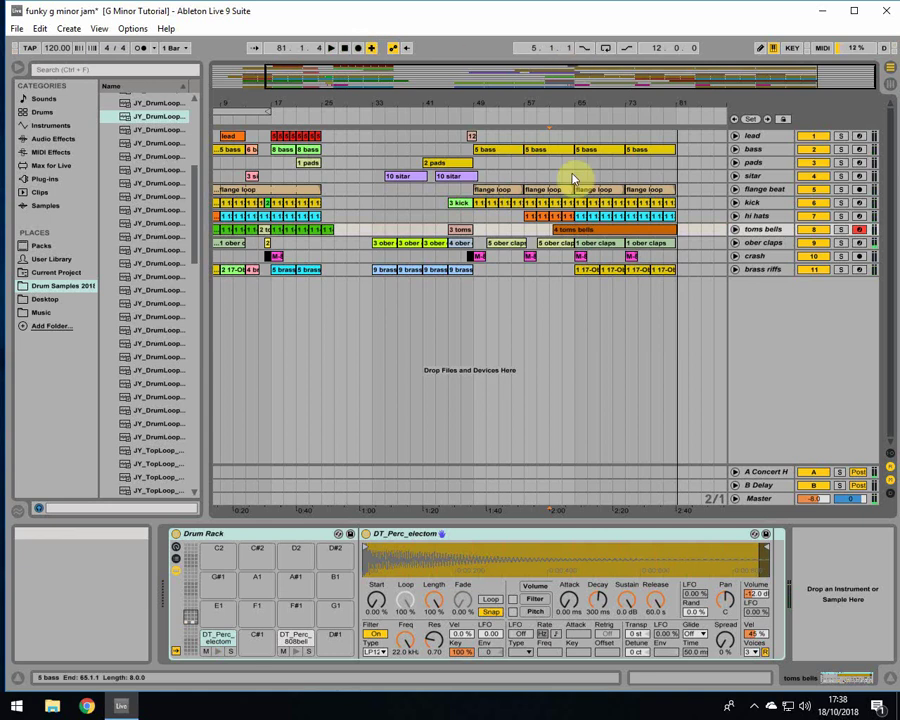
- Unfold the toms bells track, trim the start of its new clip to bar 63, and open the clip in an enlarged editor
left_click(736, 230)
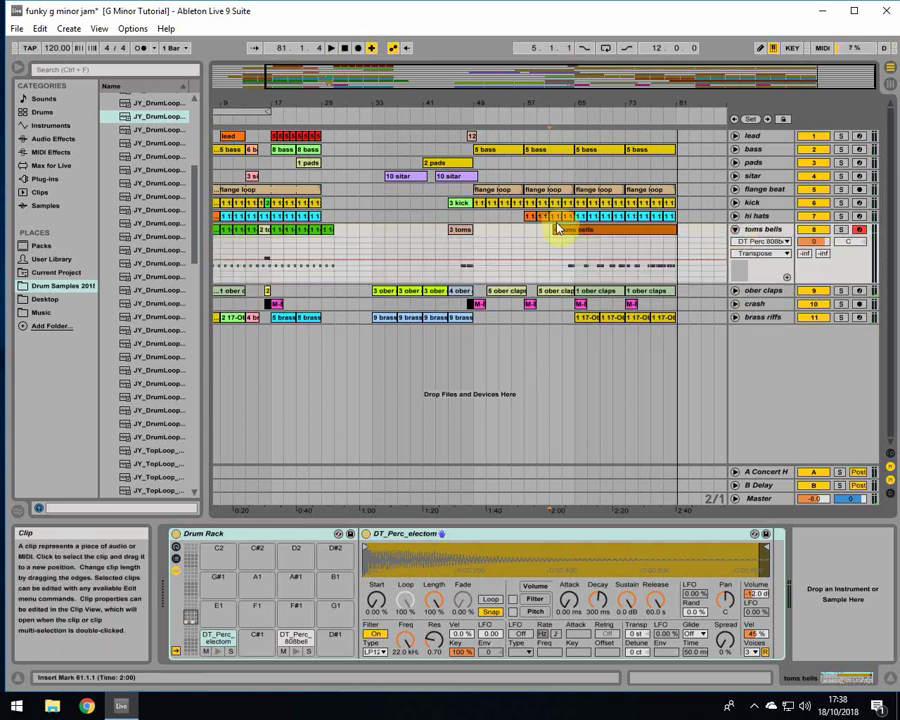
double_click(558, 228)
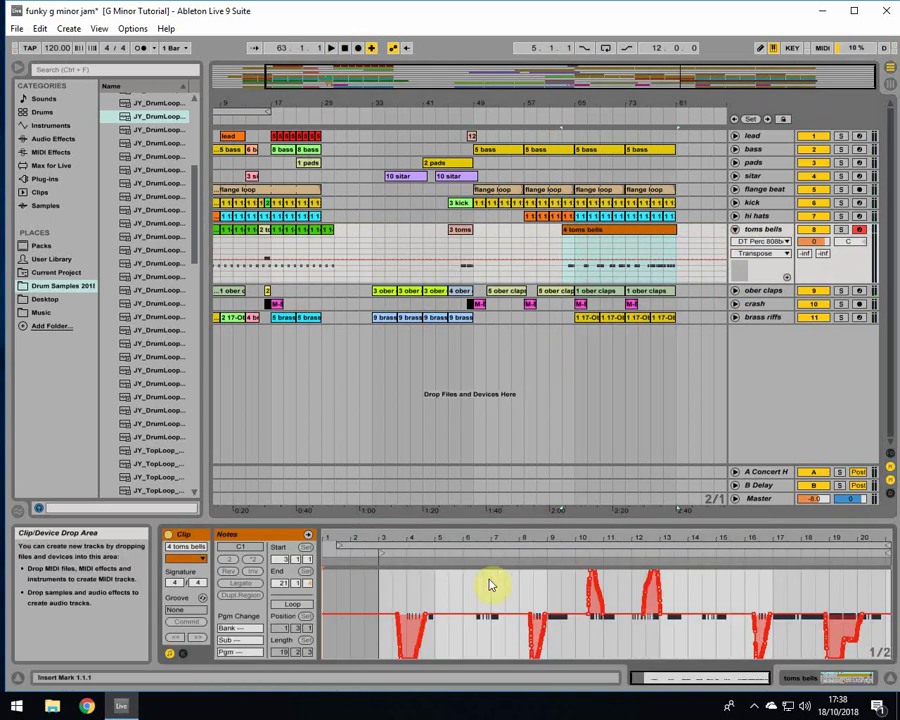
left_click_drag(514, 518, 536, 248)
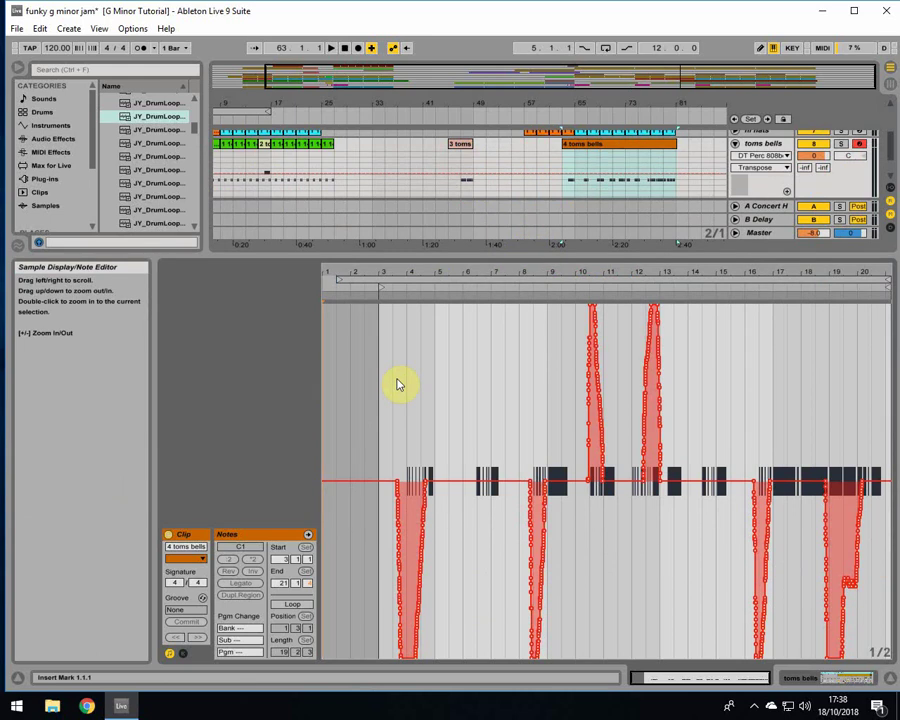
- Examine the toms bells clip's pitch bend envelope, including its envelope settings, and return to the note display
left_click(183, 653)
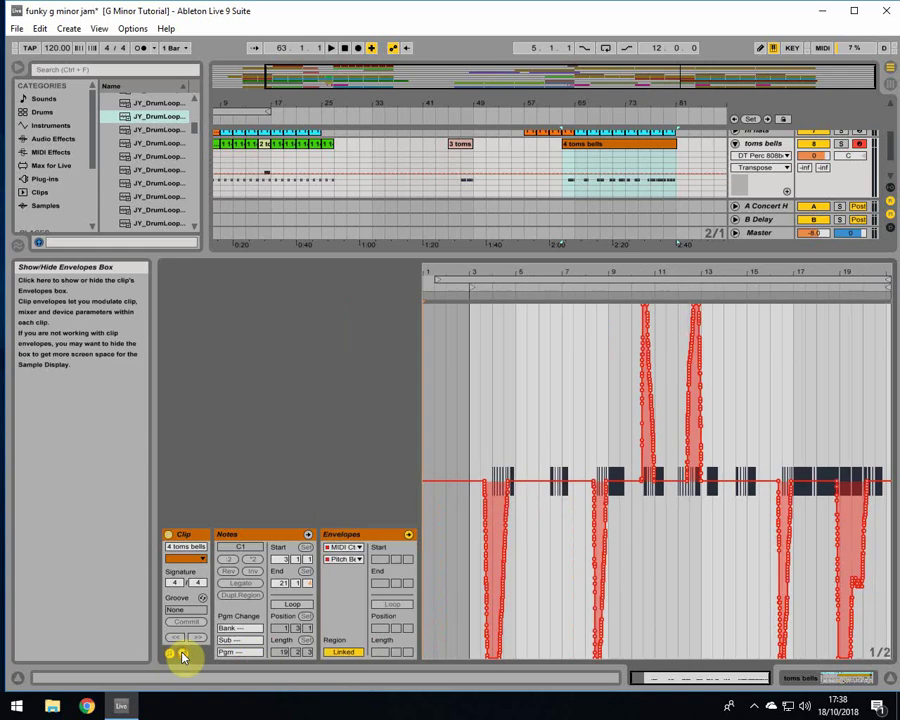
left_click(345, 562)
left_click(345, 562)
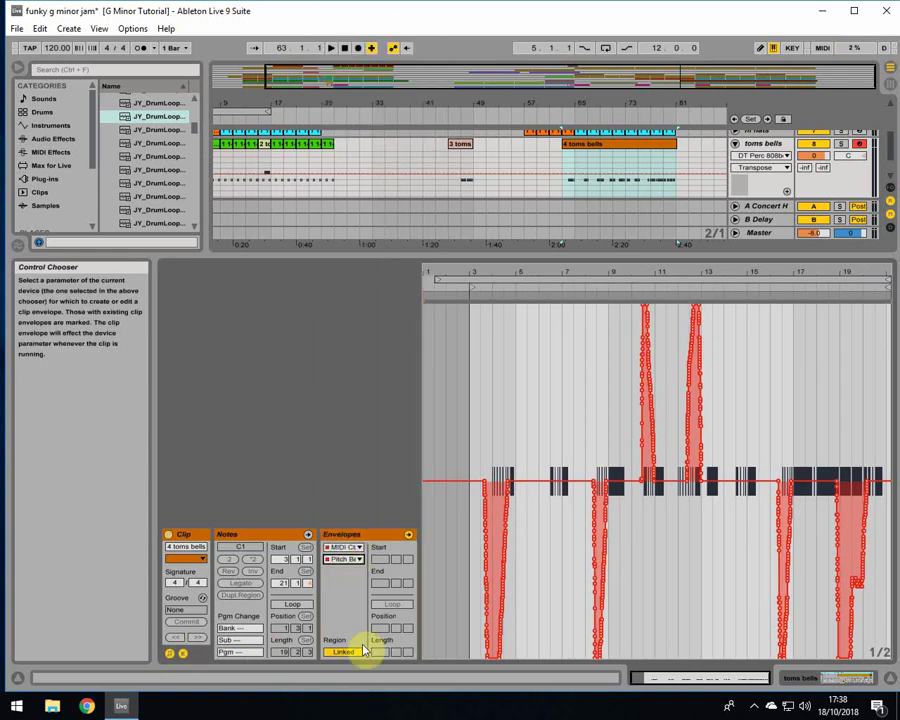
left_click(183, 653)
- Select all C1 notes in the toms bells clip and play the part from bar 64 while following its pitch bend envelope
scroll(410, 390, "up", 2)
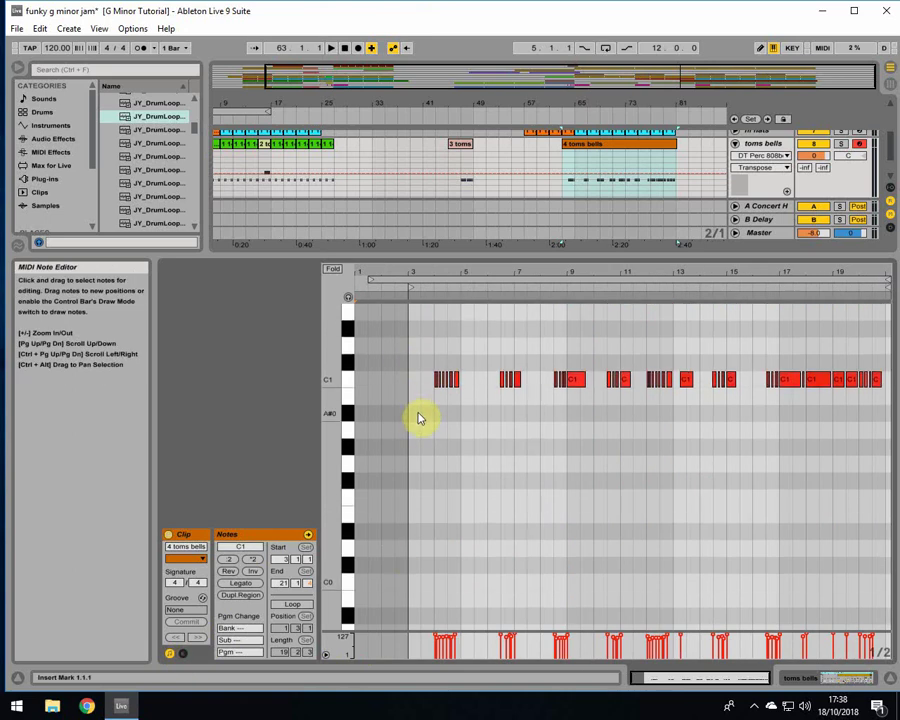
left_click_drag(418, 418, 893, 347)
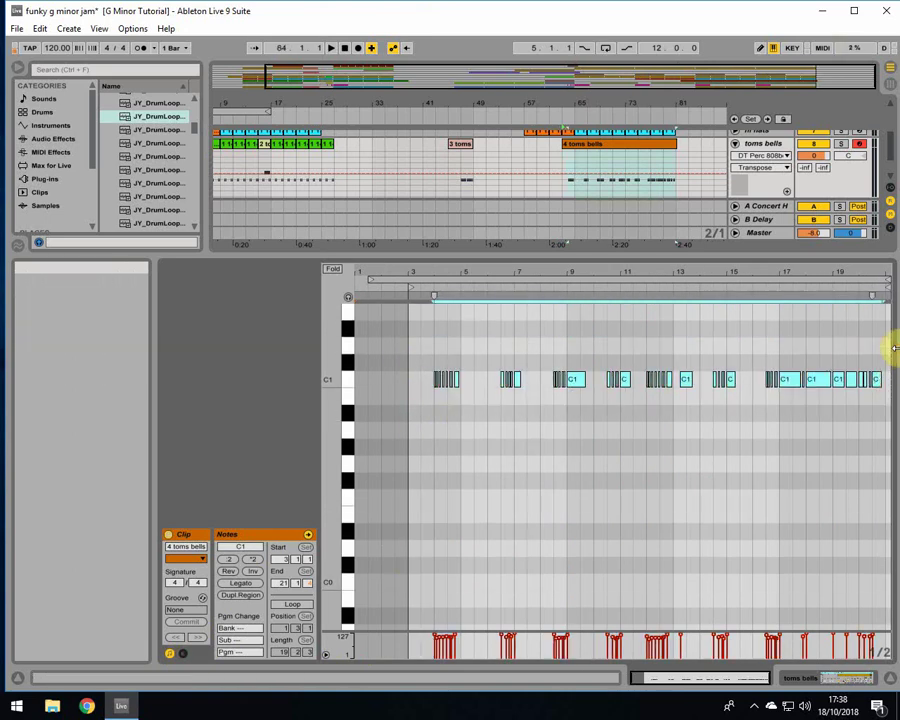
mouse_move(425, 277)
left_mouse_down()
mouse_move(425, 330)
mouse_move(424, 268)
left_mouse_up()
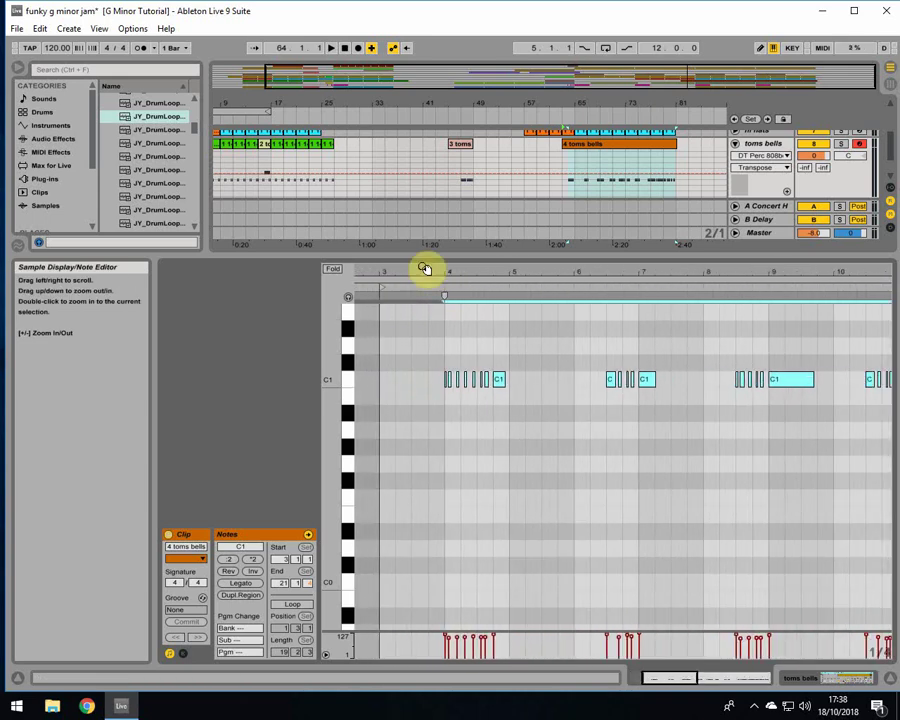
left_click_drag(528, 273, 466, 271)
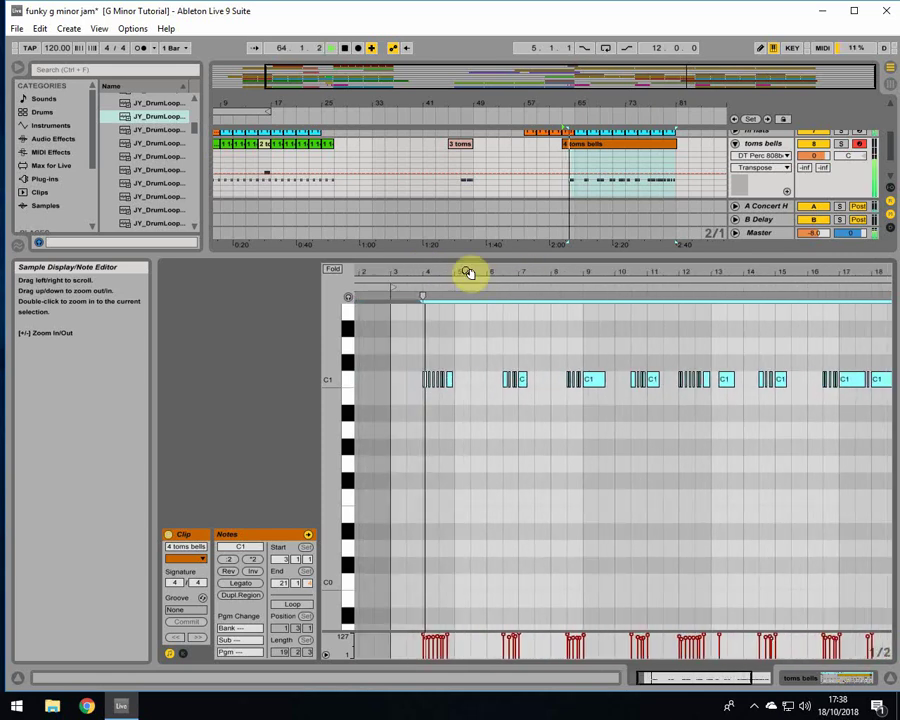
left_click(184, 654)
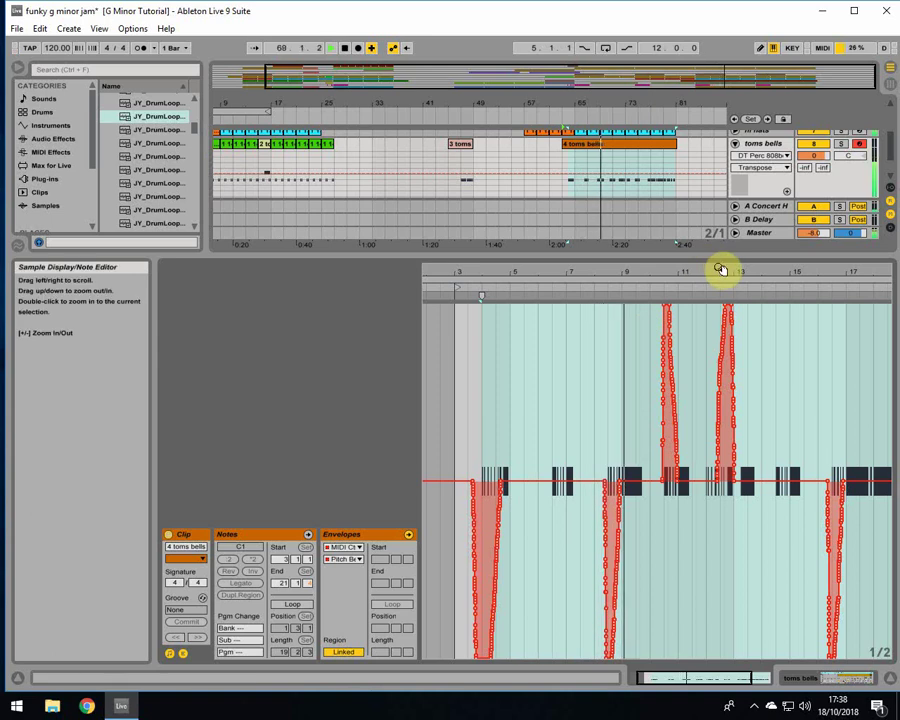
left_click_drag(720, 270, 643, 266)
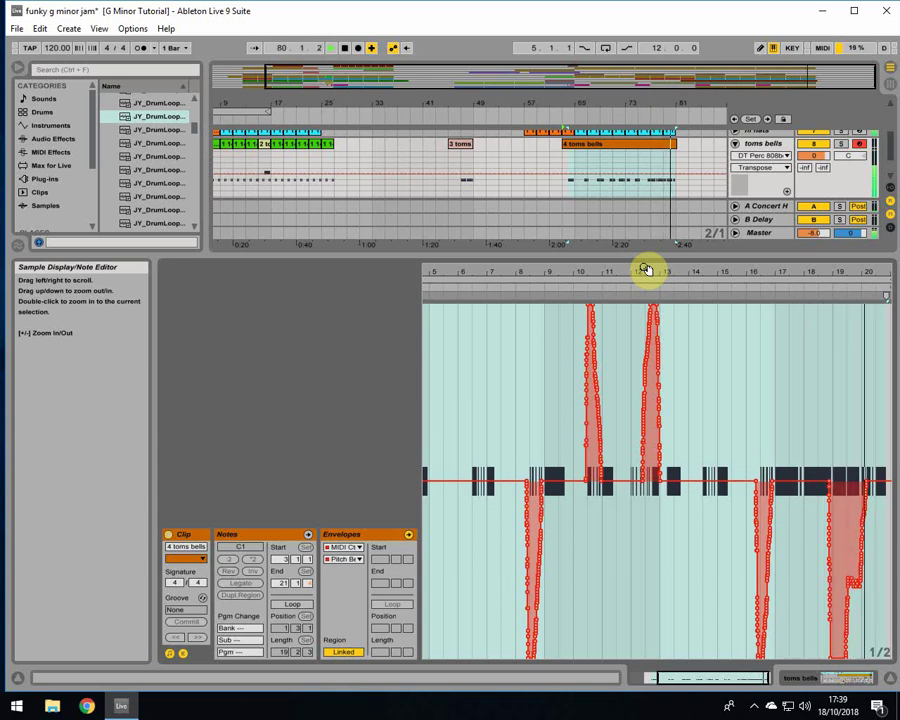
- Close the clip editor, fold the toms bells track, and trim the end of the 4 toms bells clip to bar 81
left_click(884, 677)
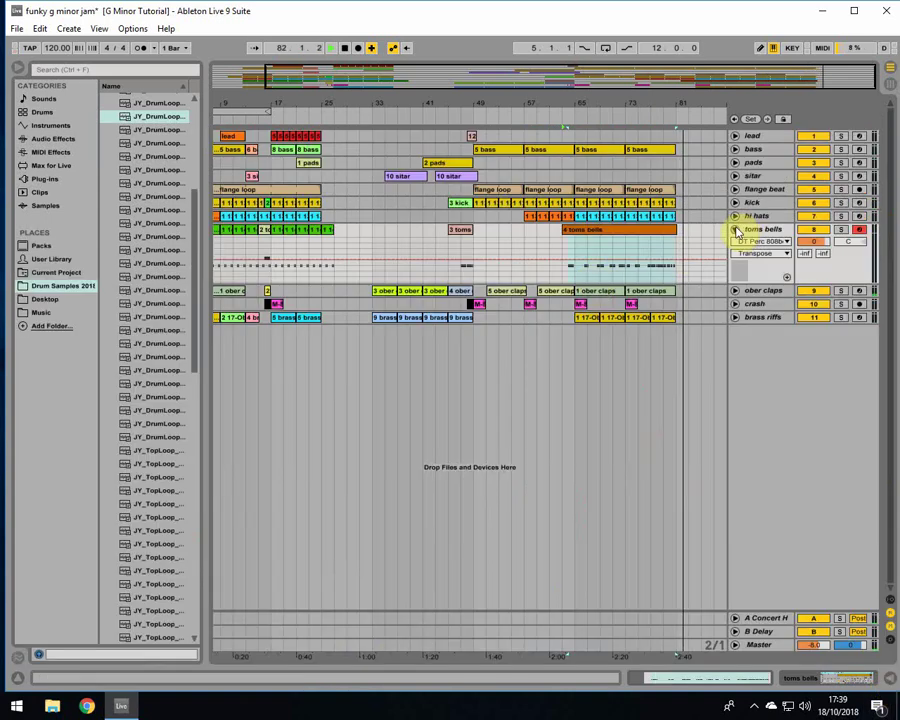
left_click(736, 230)
left_click(657, 288)
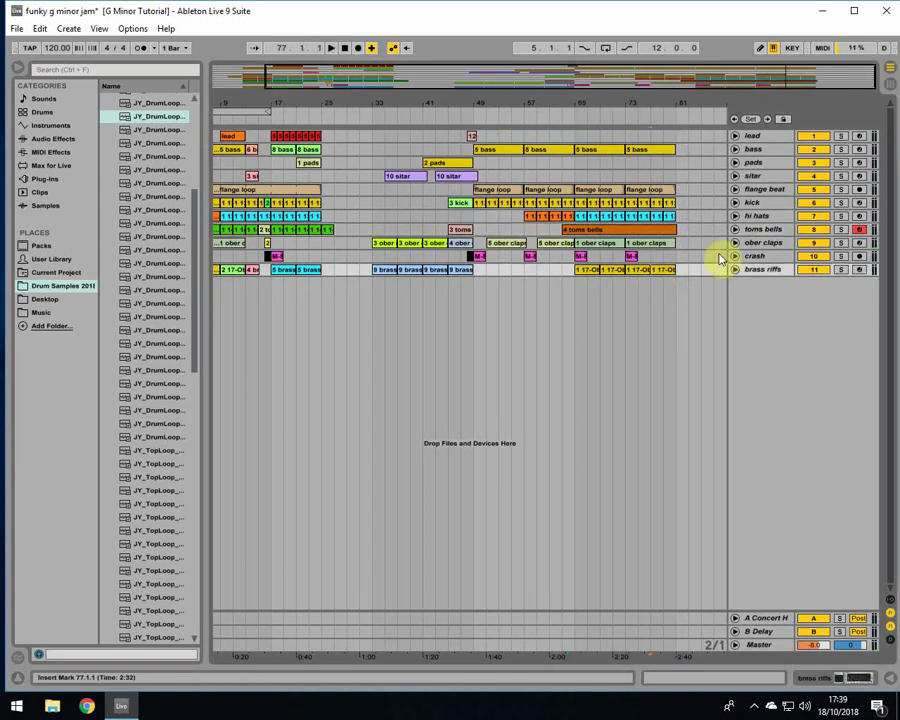
left_click(676, 229)
left_click(757, 232)
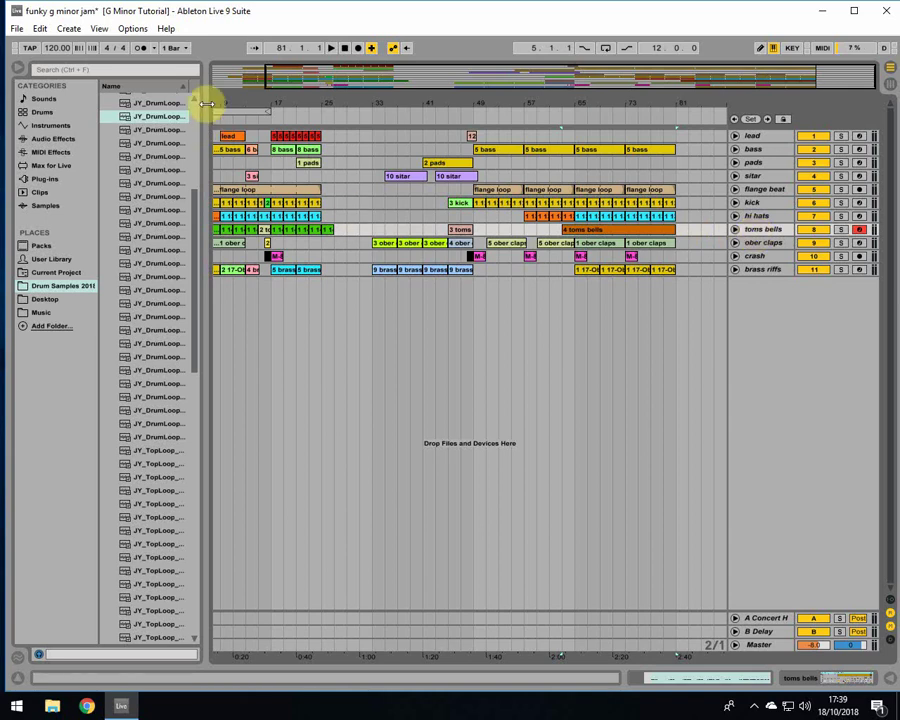
- Solo and unfold the brass riffs track, and audition its riffs from bar 9 and bar 5
left_click_drag(210, 104, 262, 112)
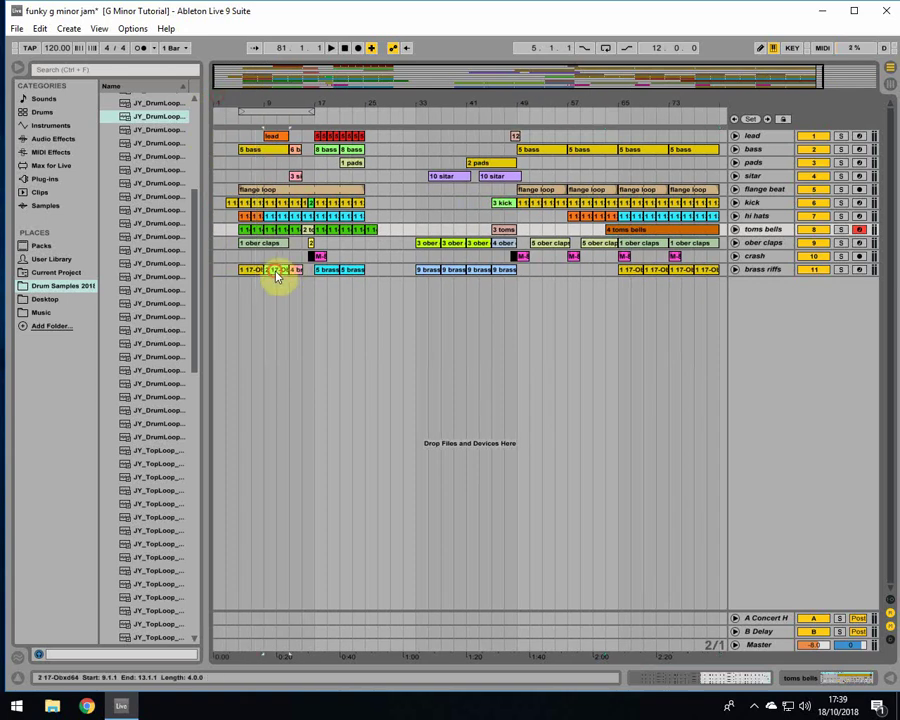
left_click(278, 277)
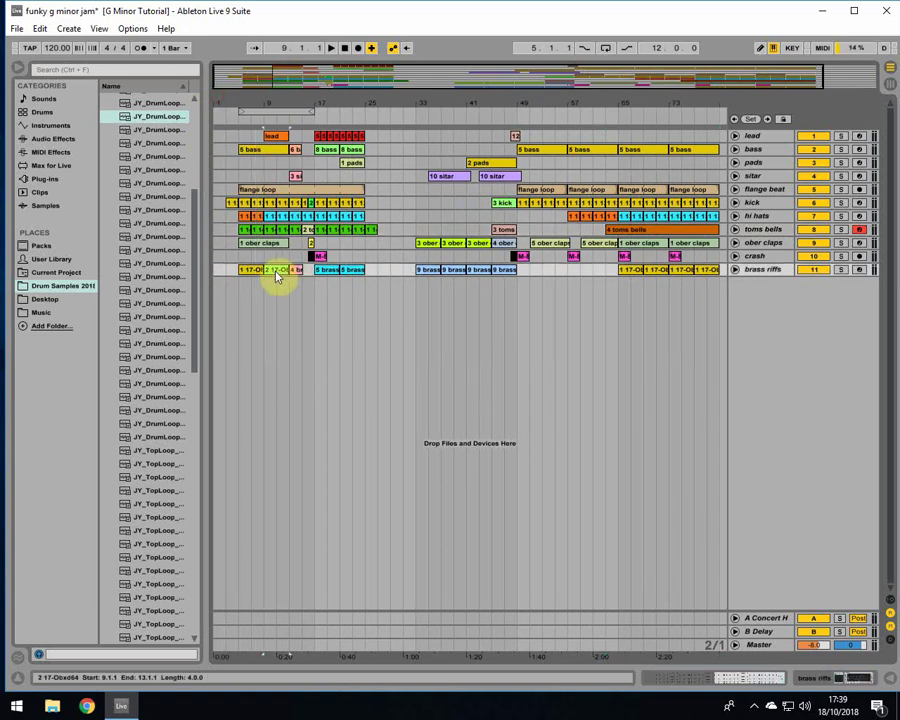
left_click(840, 269)
key("space")
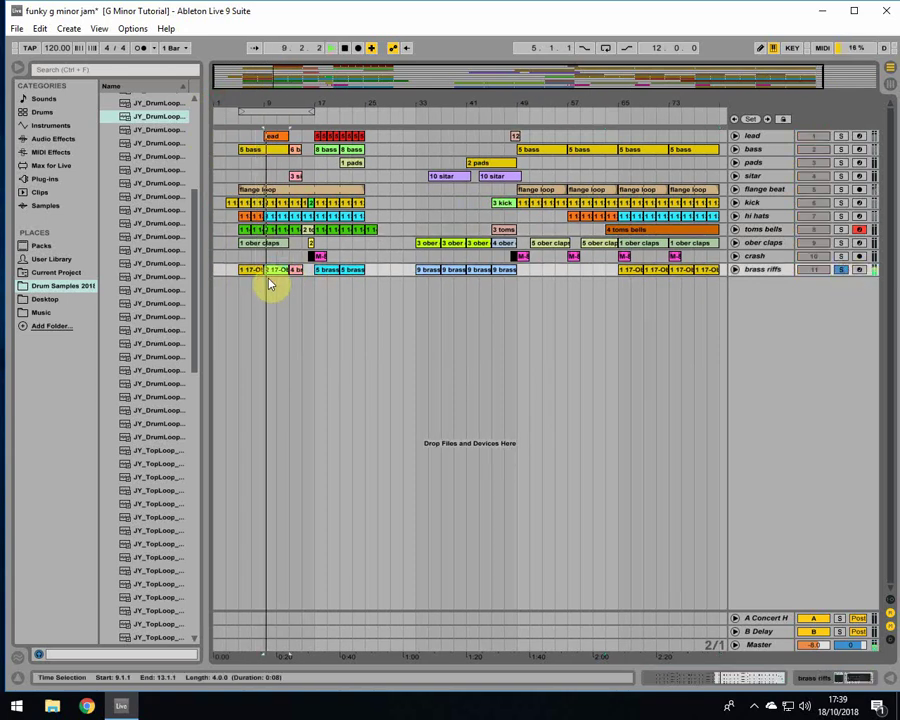
left_click(734, 270)
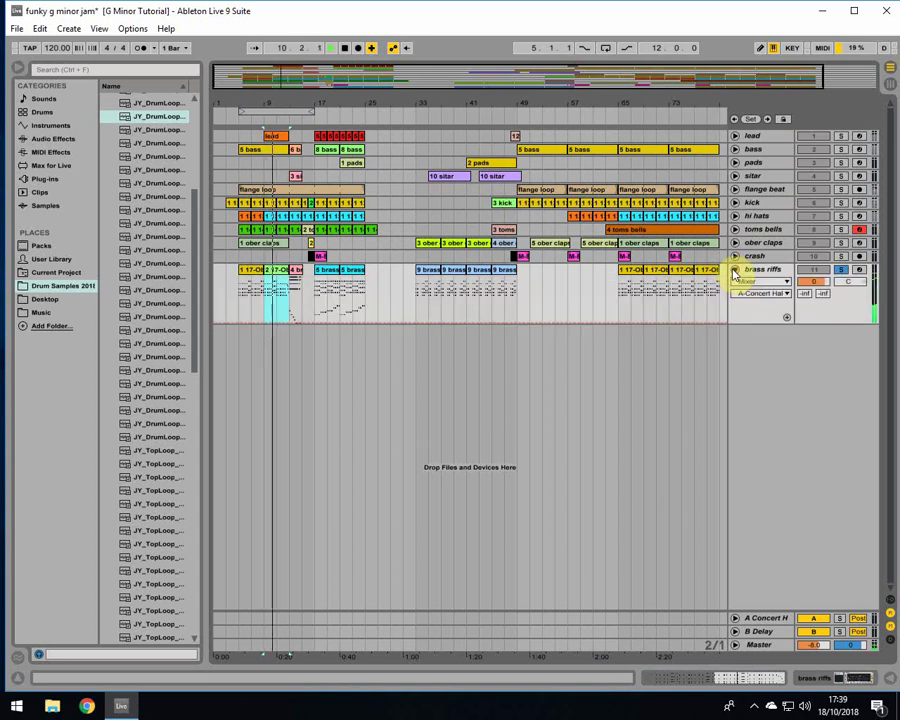
left_click(233, 273)
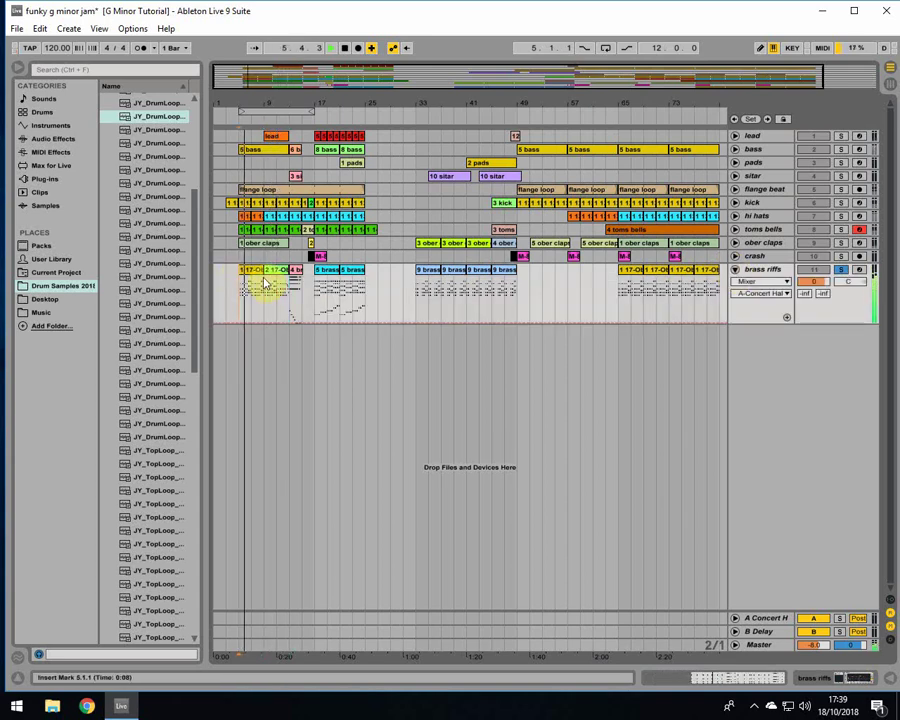
left_click(265, 283)
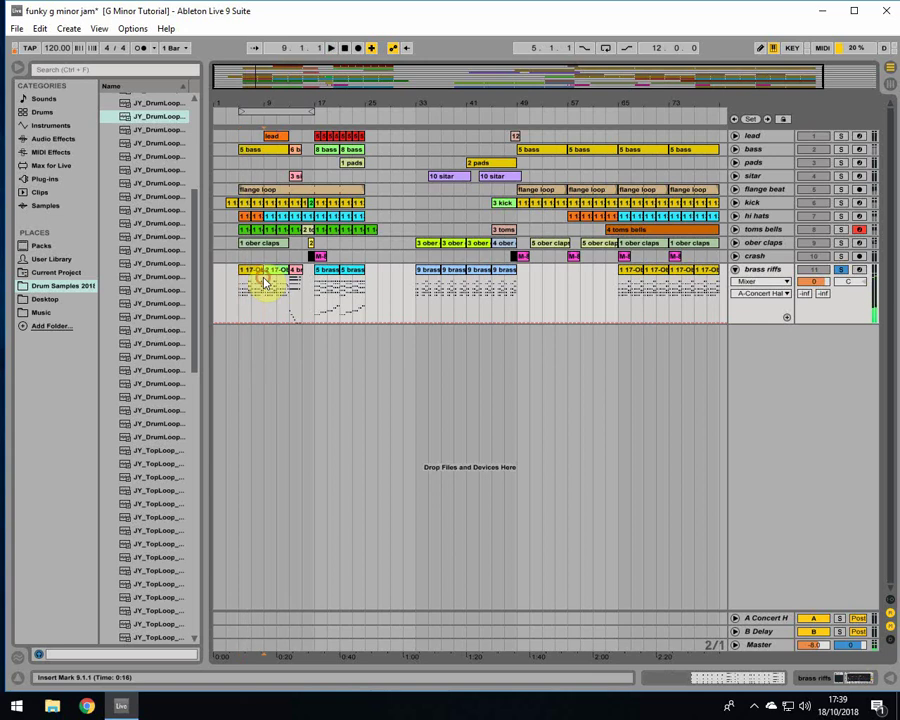
left_click(243, 270)
left_click(270, 283)
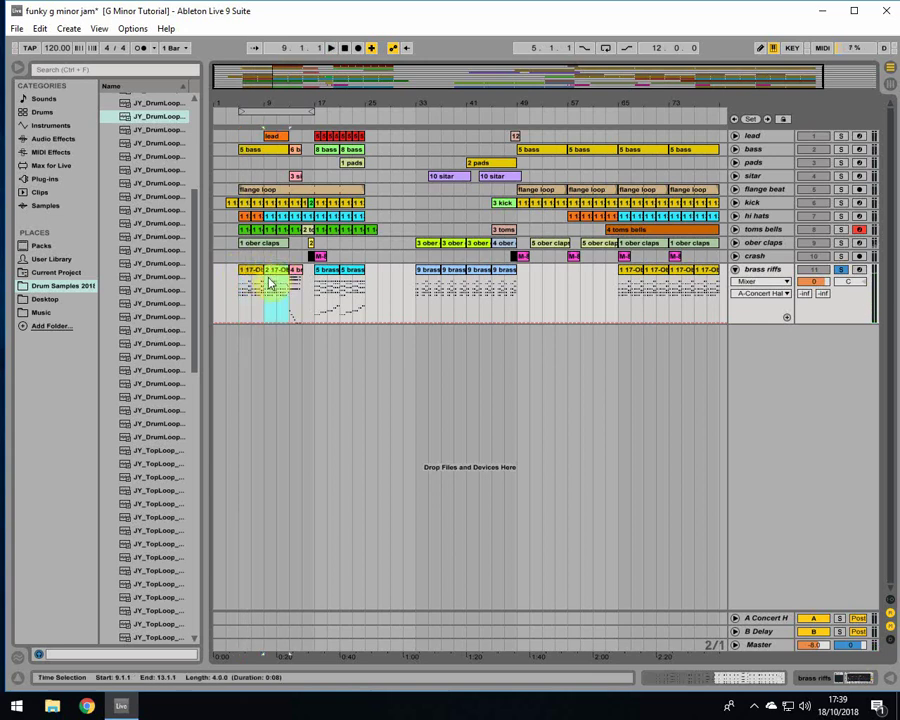
- Copy the lead clip and the 2 17-Obxd brass clip from bar 9 to bar 81, repeating both every four bars until bar 97
left_click(272, 270)
left_click(278, 138)
left_click(283, 141)
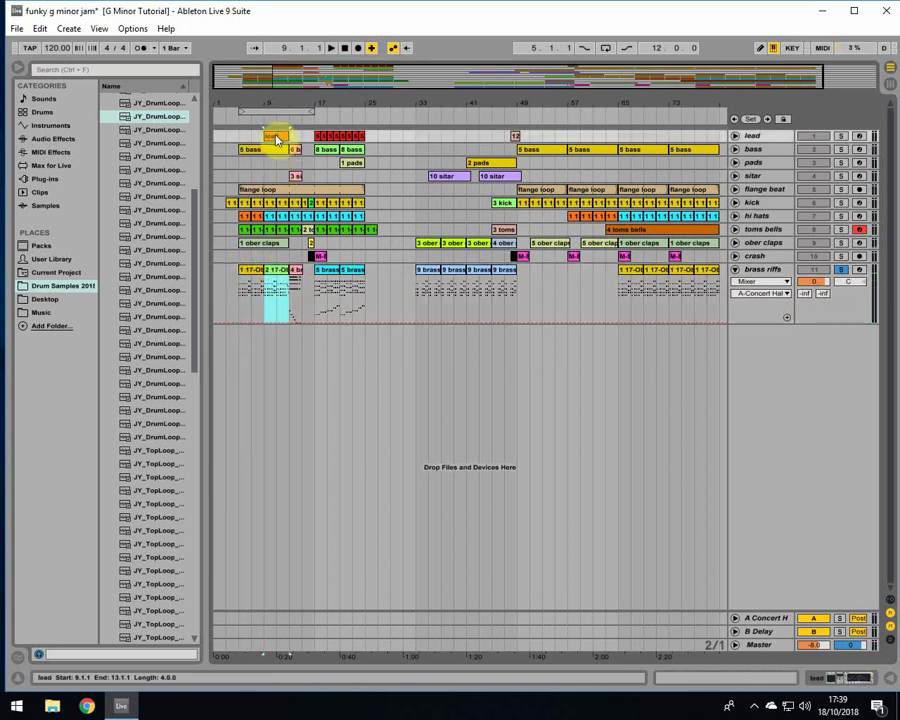
left_click_drag(280, 108, 687, 141)
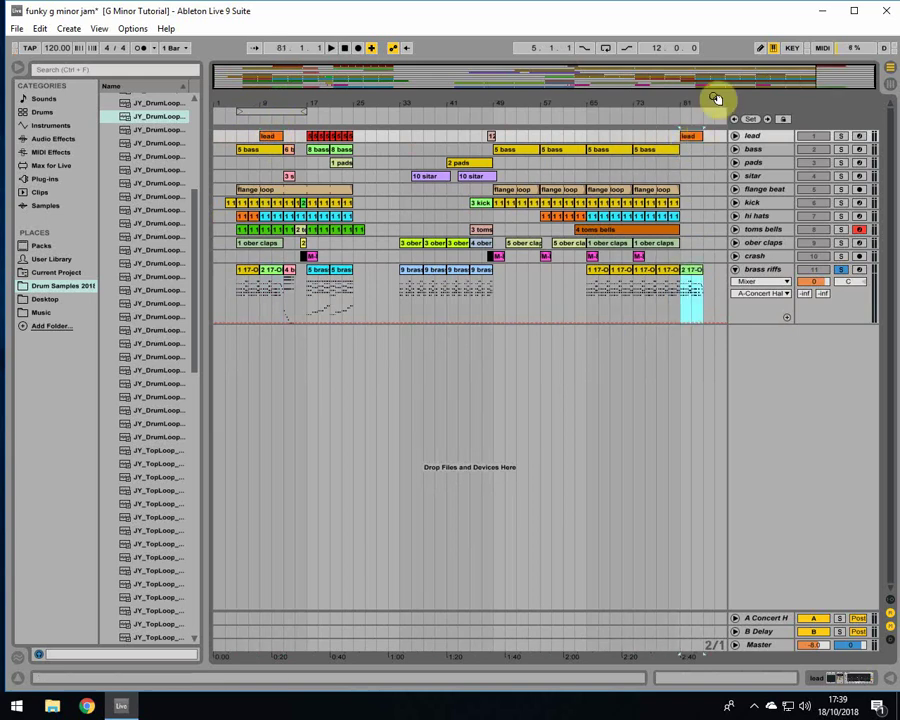
mouse_move(714, 98)
left_mouse_down()
mouse_move(692, 112)
mouse_move(693, 138)
left_mouse_up()
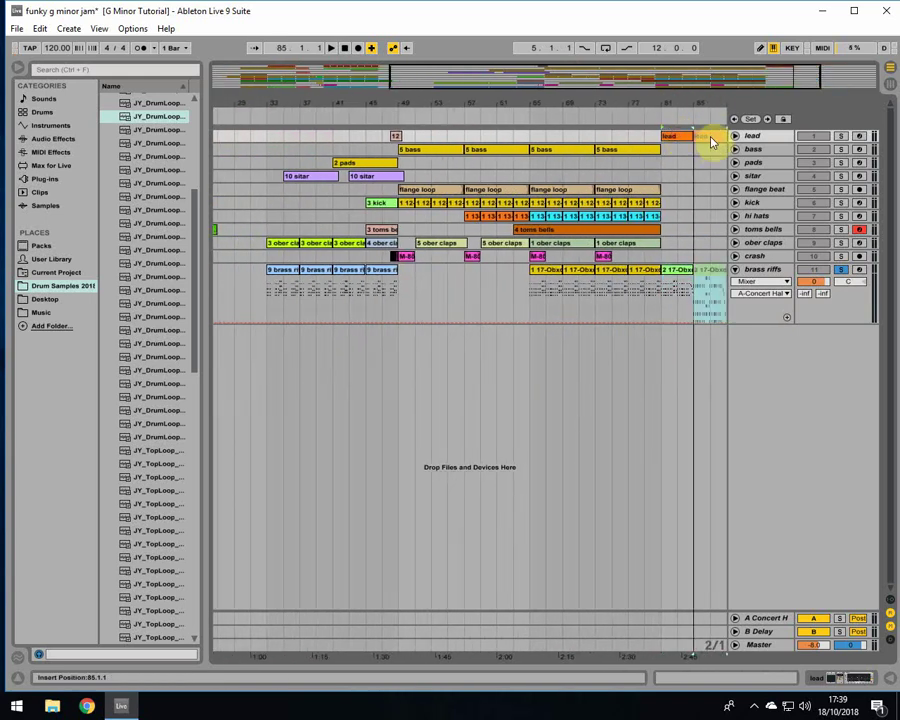
key("ctrl+d")
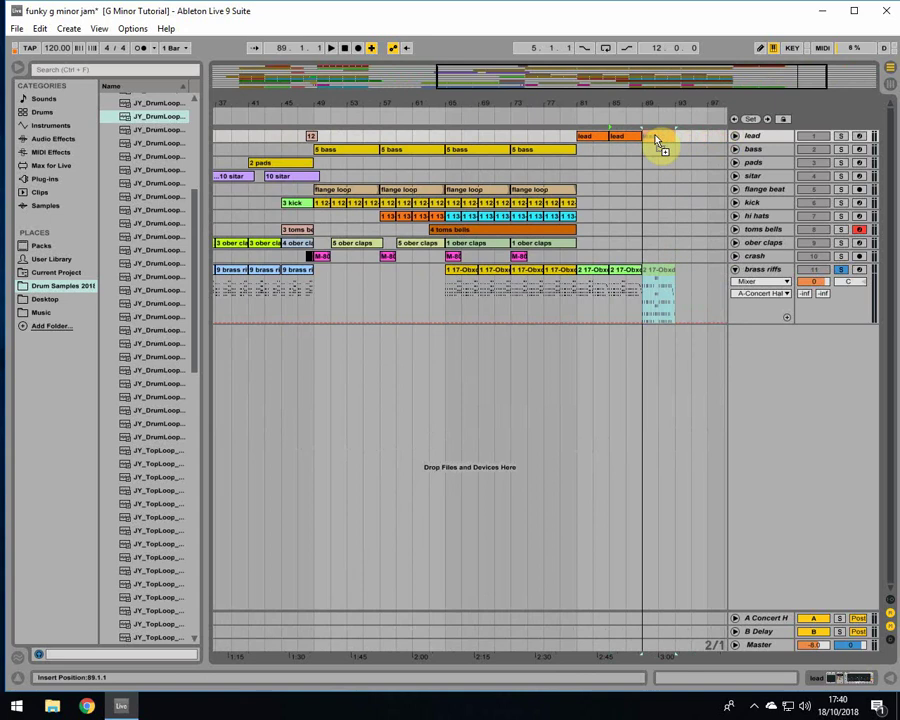
key("ctrl+d")
- Copy the bass, flange beat, kick, hi hats and ober claps clips so that they fill bars 81 to 97
left_click_drag(547, 150, 688, 158)
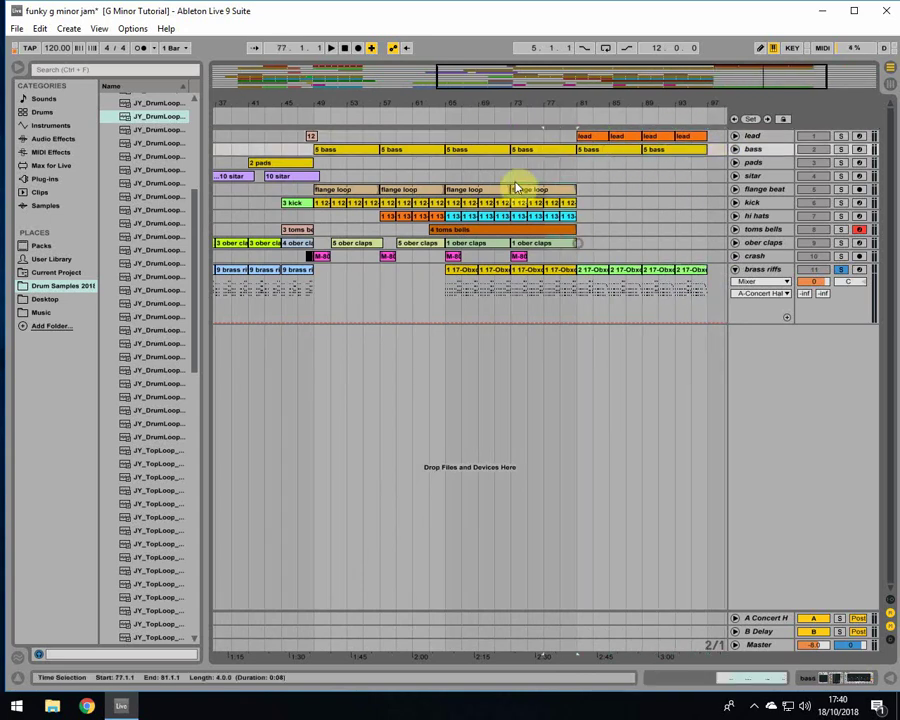
left_click_drag(446, 189, 470, 232)
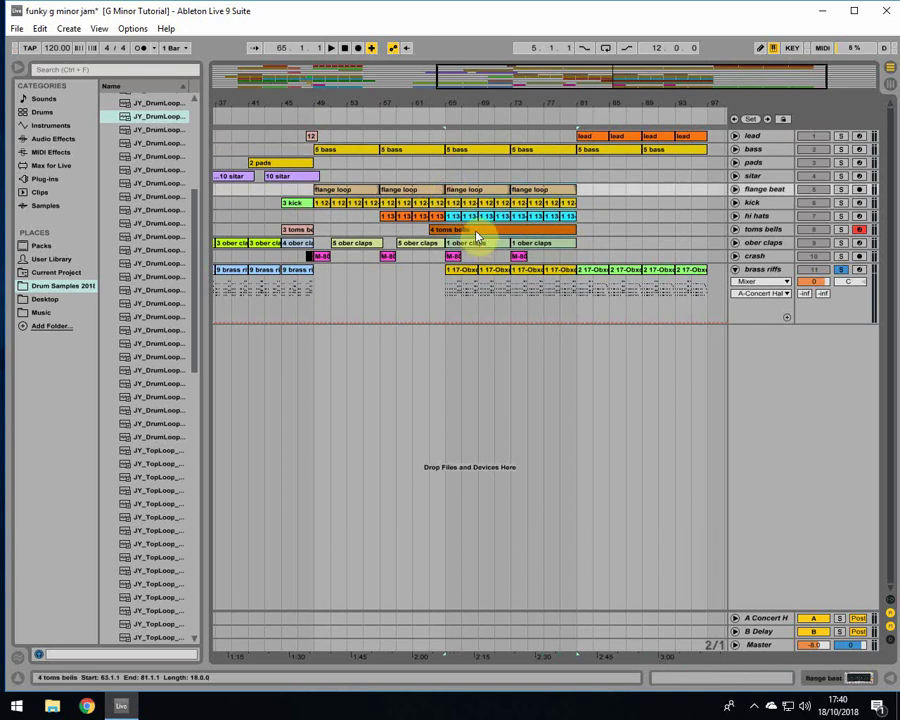
left_click_drag(459, 188, 595, 190)
- Copy the crash clip from bar 73 to bar 81 and the crash fill from bar 48 to bar 80, and fold the brass riffs track
left_click(519, 258)
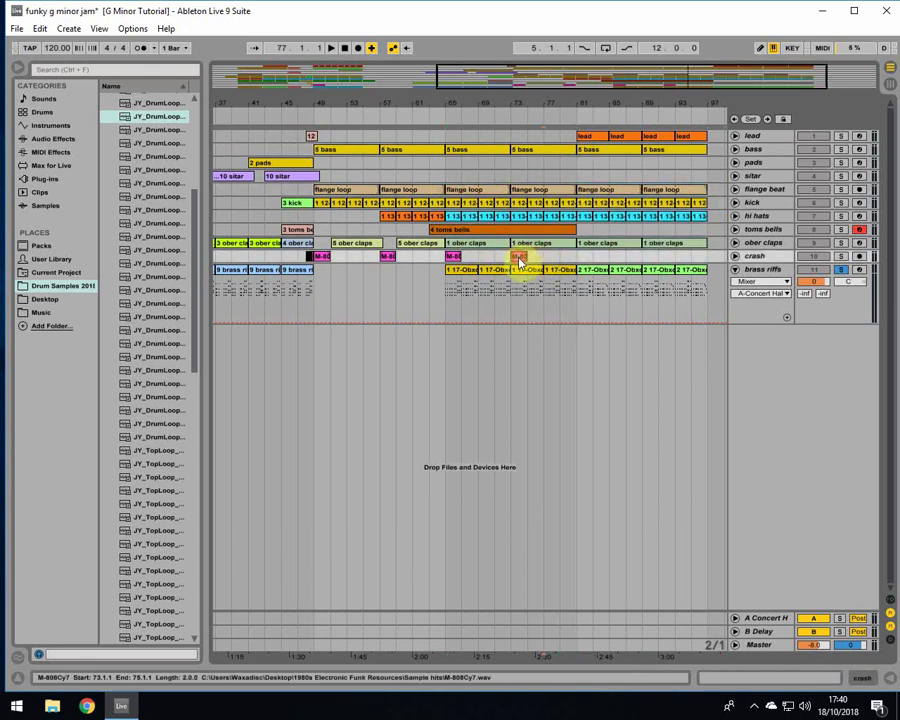
left_click_drag(519, 262, 586, 258)
left_click(328, 258)
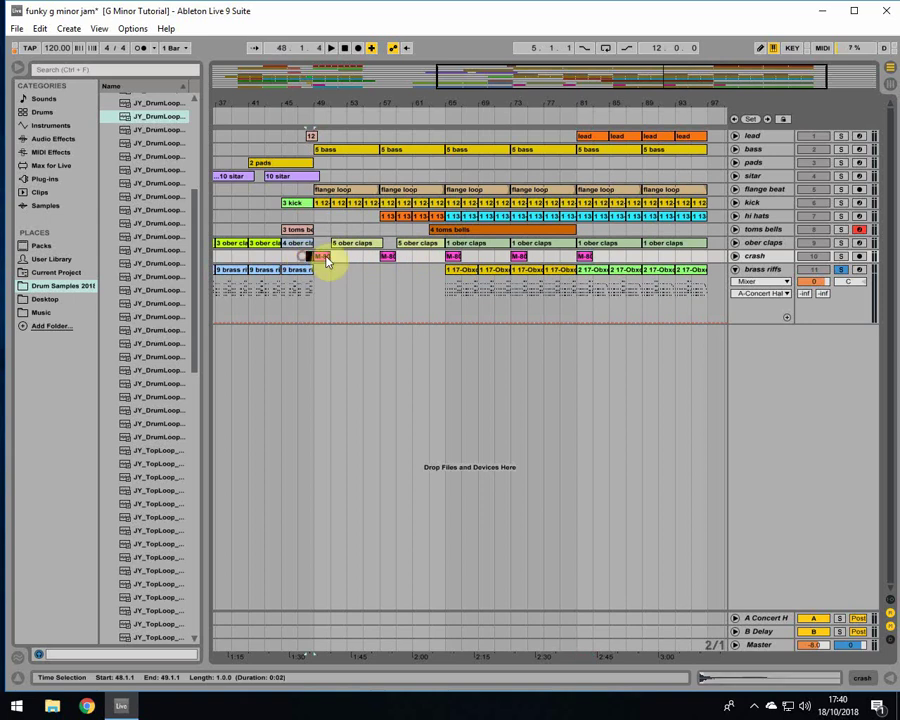
left_click_drag(324, 256, 583, 258)
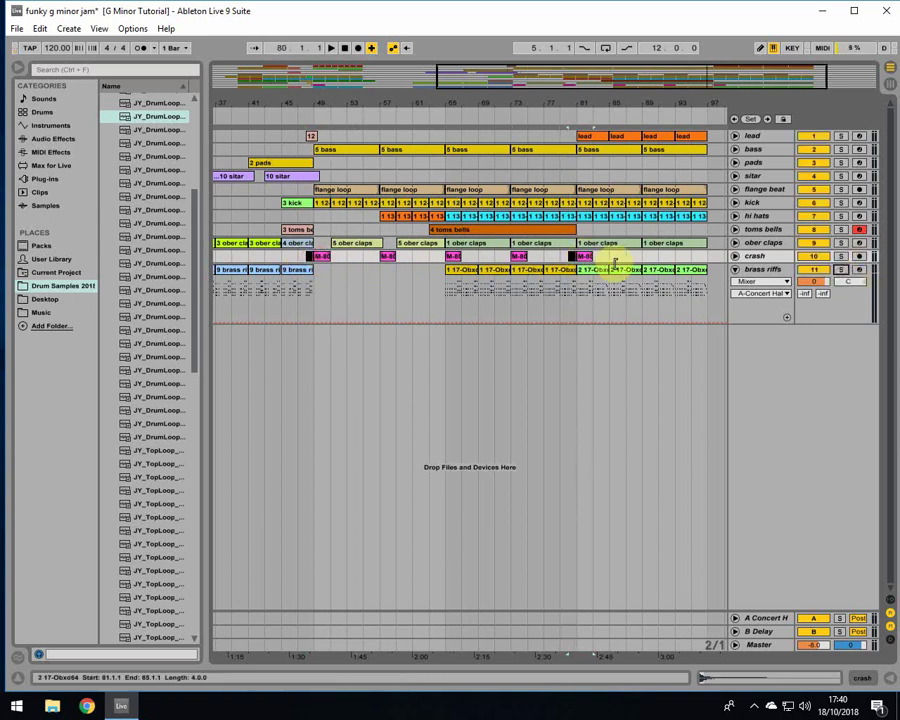
left_click(735, 269)
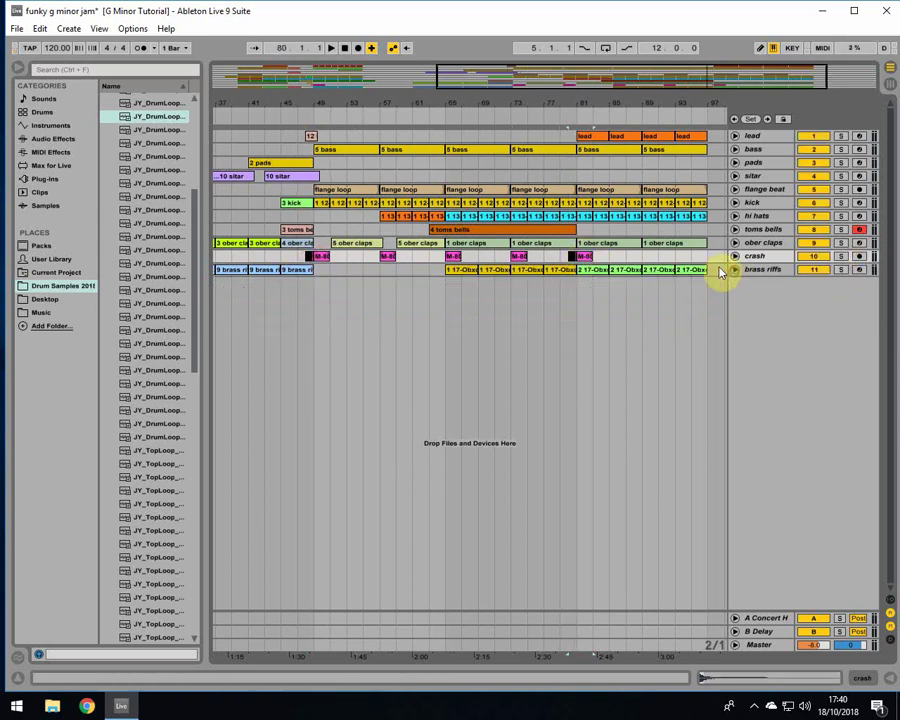
- Play the transition into bar 81 from bar 79, and unfold the crash and toms bells tracks
left_click(555, 166)
key("space")
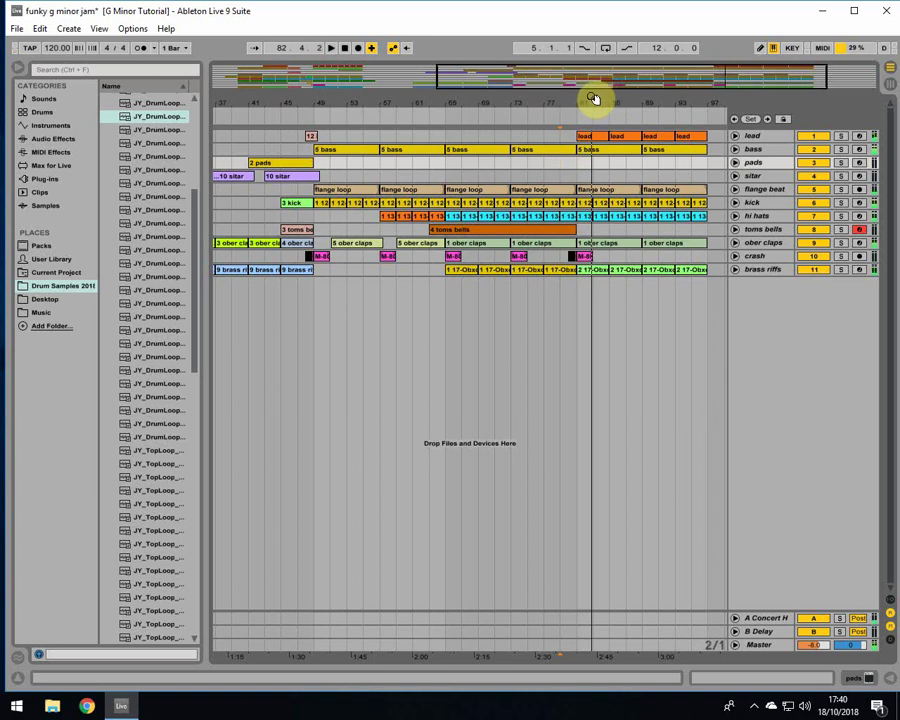
key("plus")
key("plus")
left_click(737, 257)
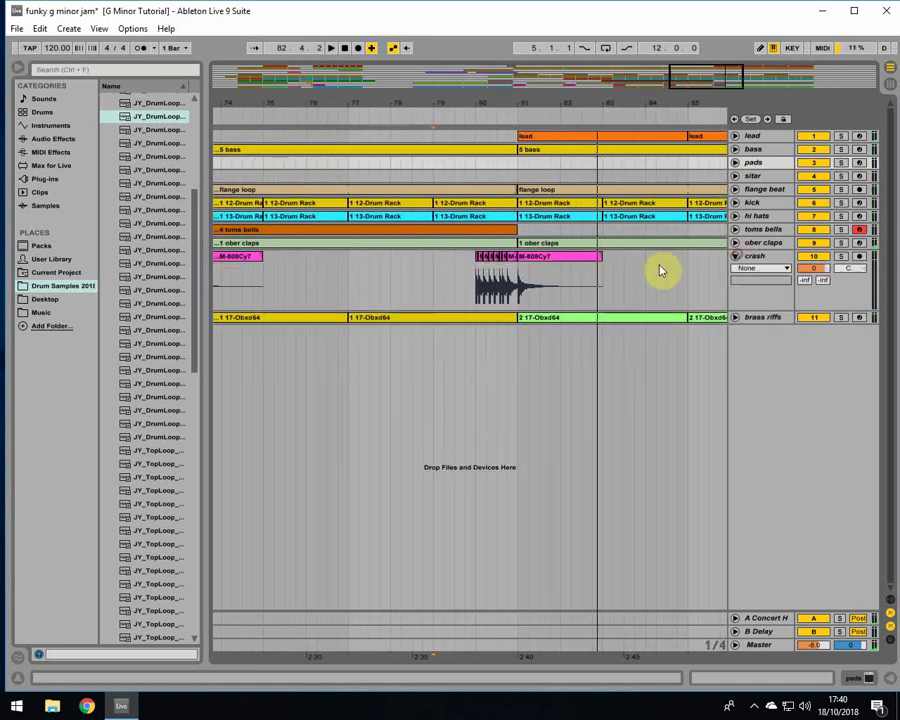
left_click(737, 229)
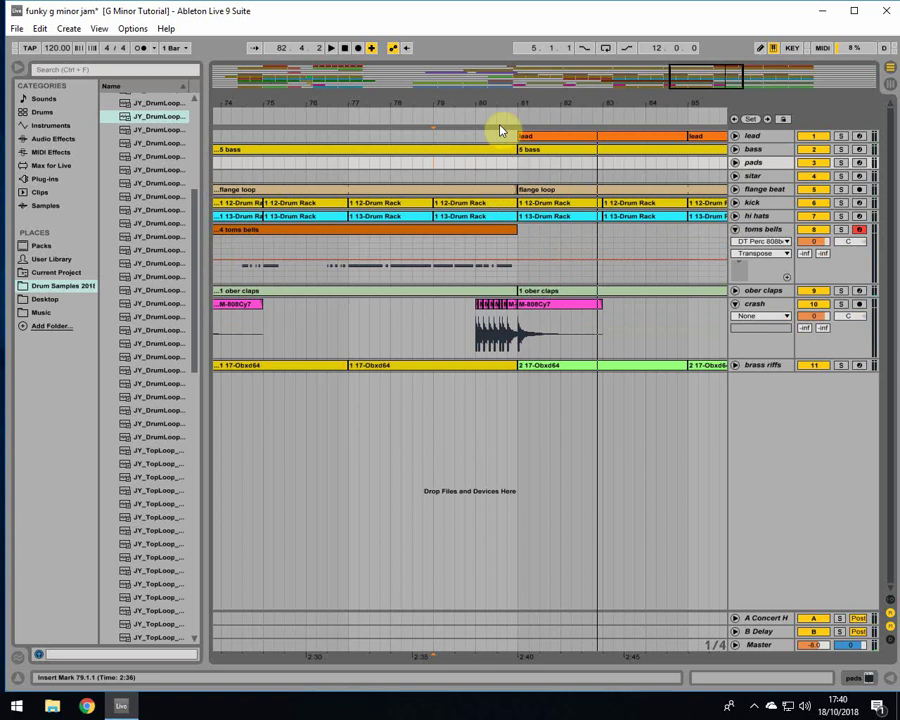
- Lengthen and merge the crash slices in bar 80 so that their hits line up with the toms bells notes
key("plus")
key("plus")
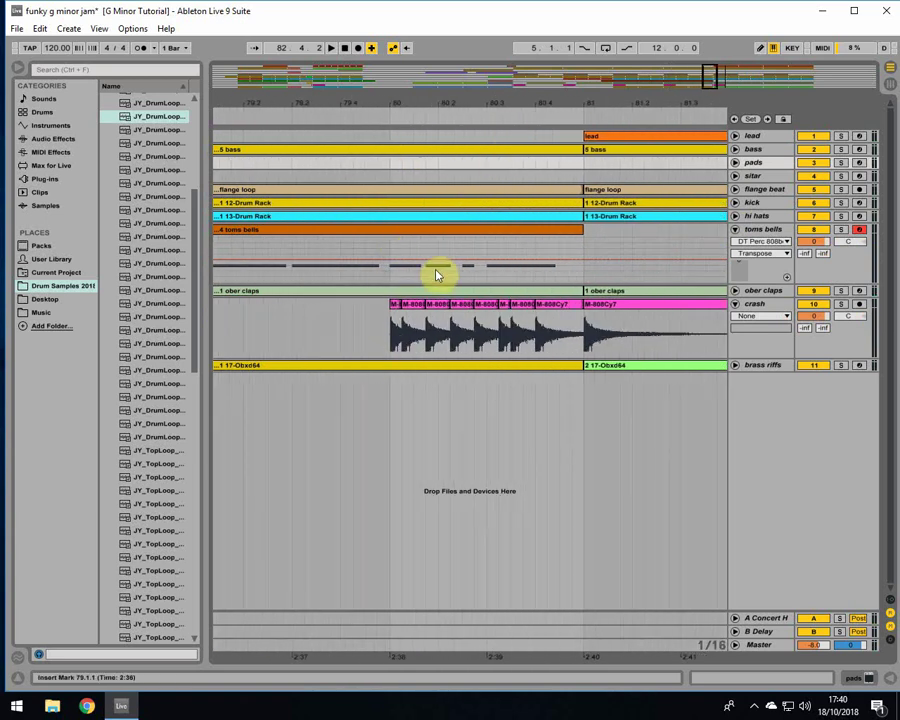
left_click_drag(440, 104, 444, 137)
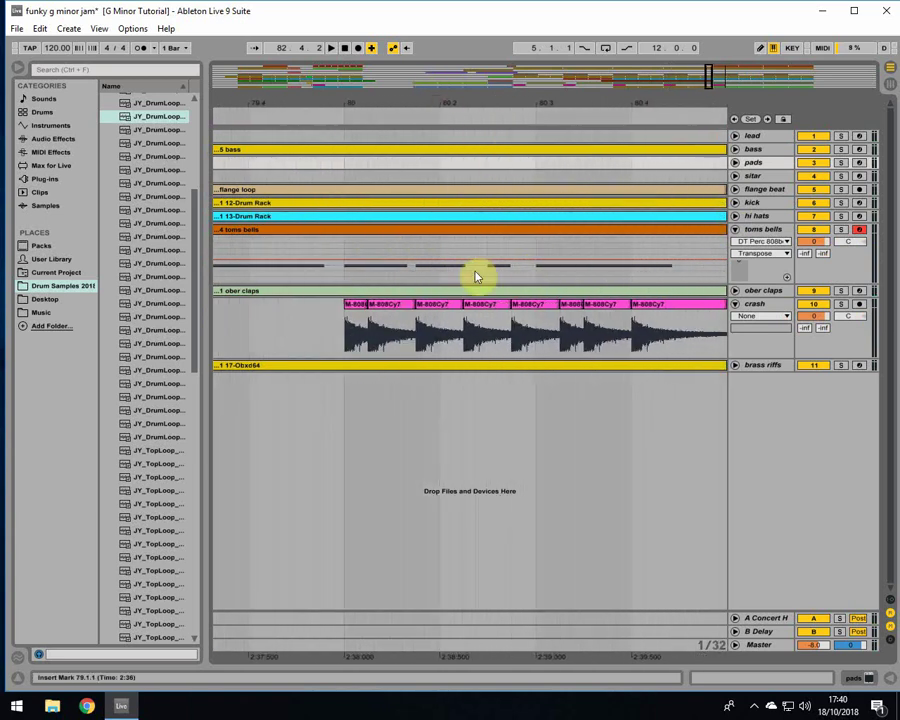
left_click_drag(345, 316, 402, 305)
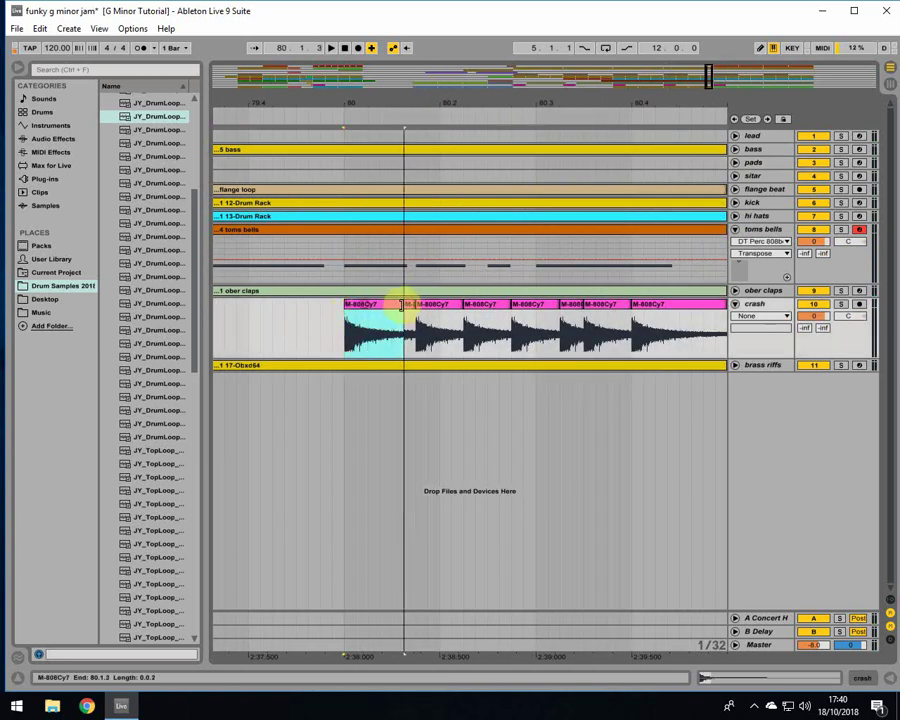
left_click(474, 304)
mouse_move(489, 316)
left_mouse_down()
mouse_move(498, 306)
mouse_move(456, 304)
mouse_move(517, 309)
mouse_move(536, 300)
mouse_move(566, 310)
mouse_move(675, 301)
left_mouse_up()
left_click(548, 313)
key("minus")
key("minus")
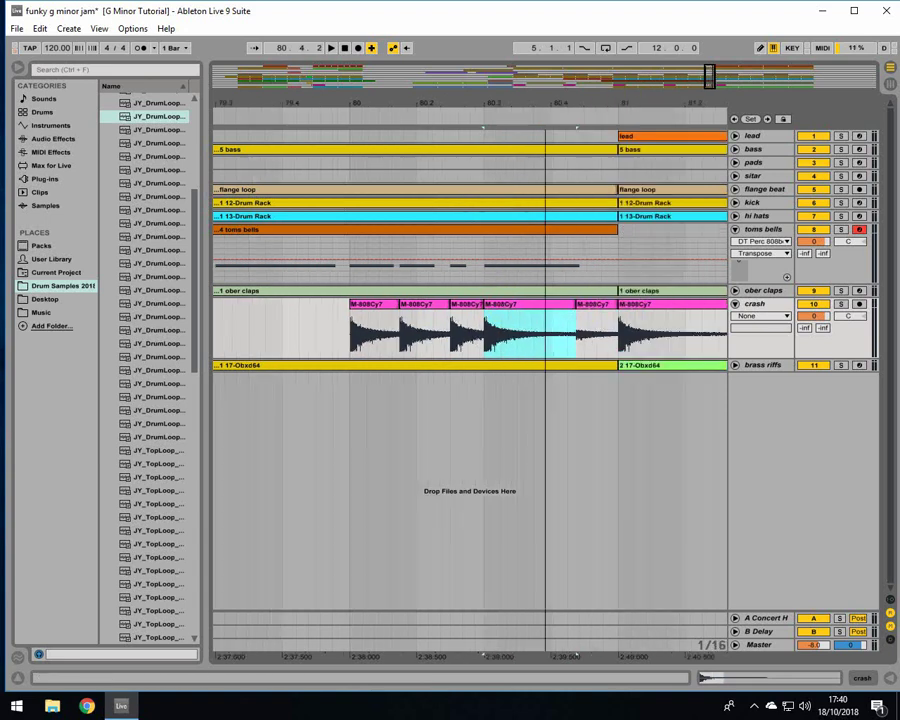
- Delete the leftover crash slice from 80.4.2, extend the preceding crash hit to bar 81, and play the fill from bar 80
left_click(536, 305)
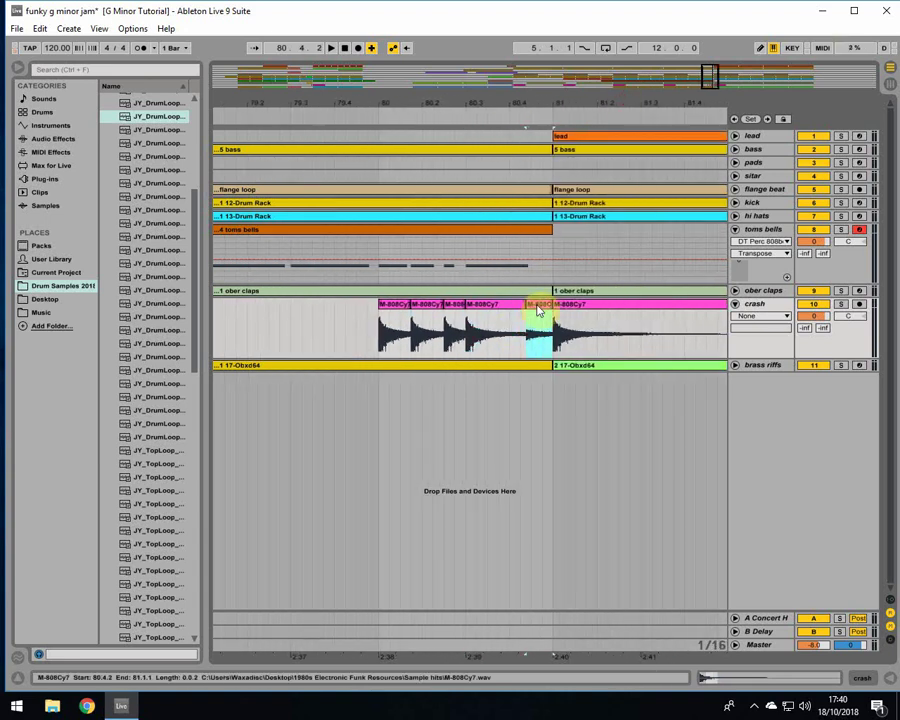
key("Delete")
left_click(376, 312)
key("space")
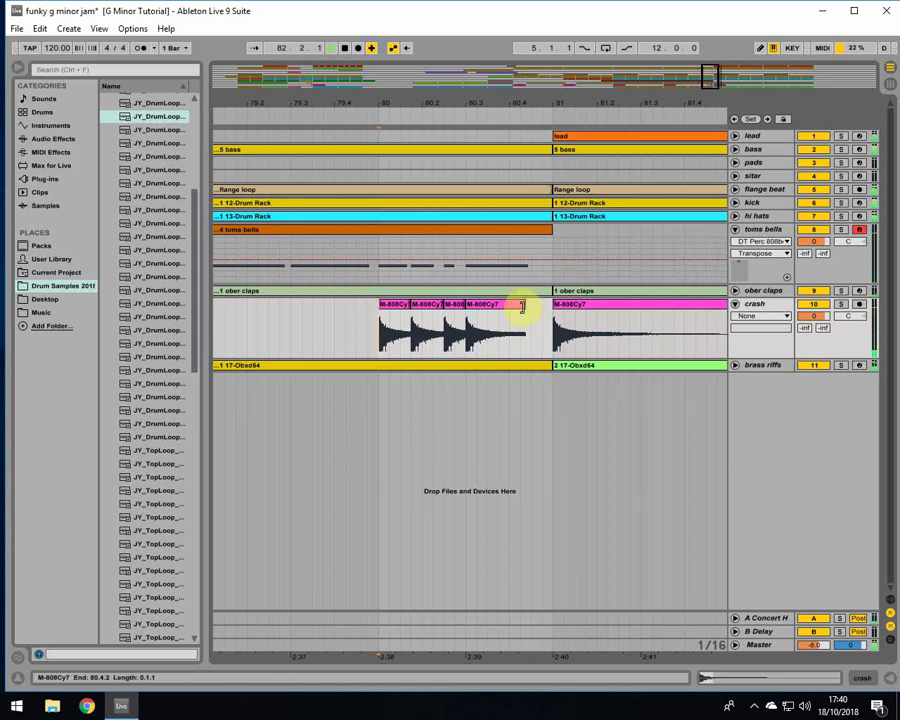
left_click_drag(552, 307, 415, 320)
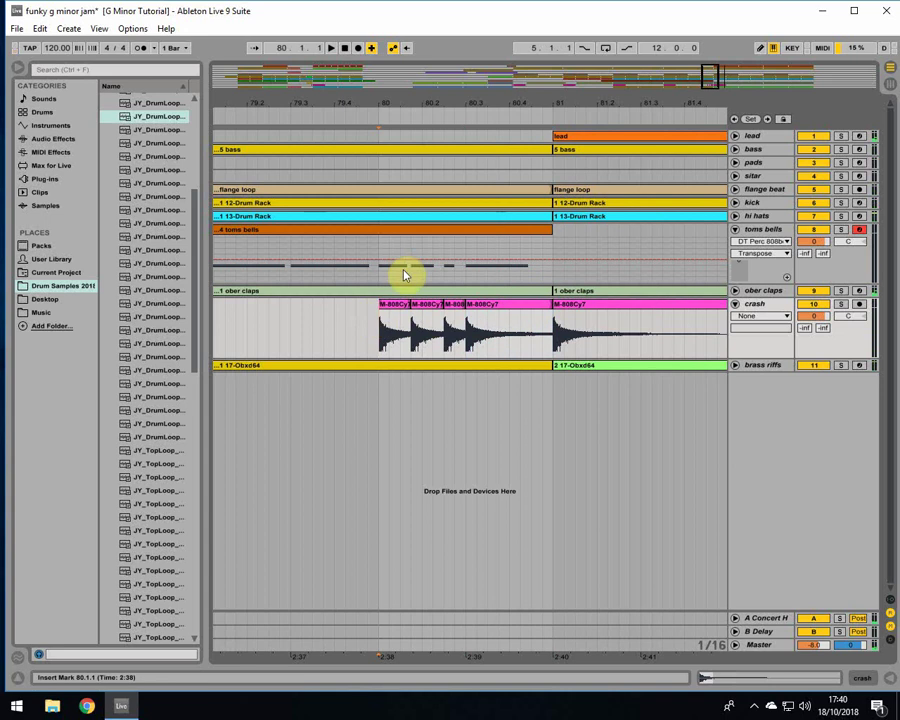
key("space")
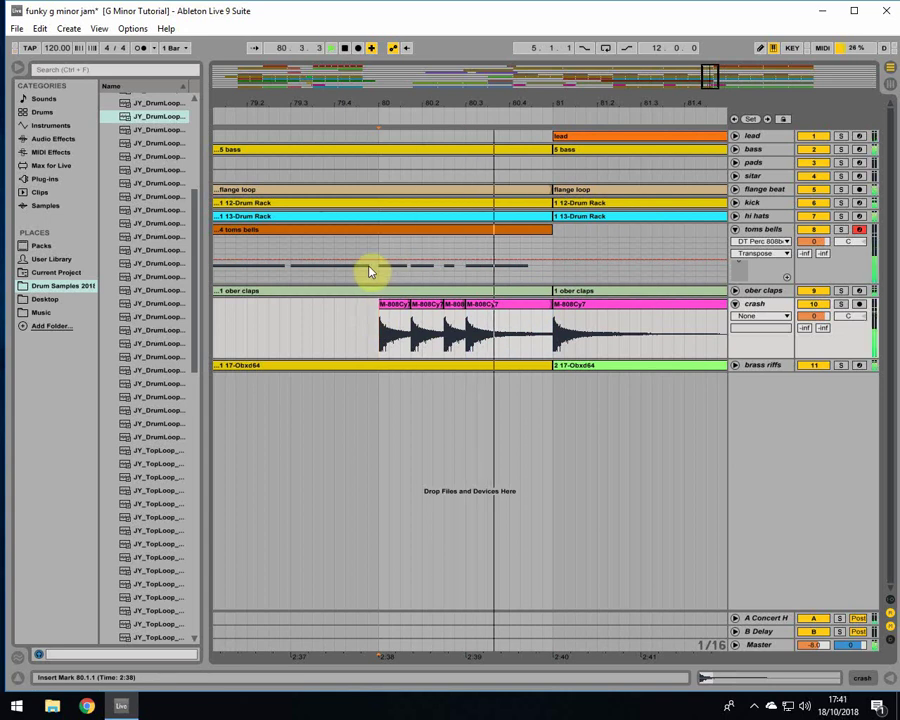
- Fold the crash and toms bells tracks
mouse_move(462, 104)
left_mouse_down()
mouse_move(462, 40)
mouse_move(458, 120)
left_mouse_up()
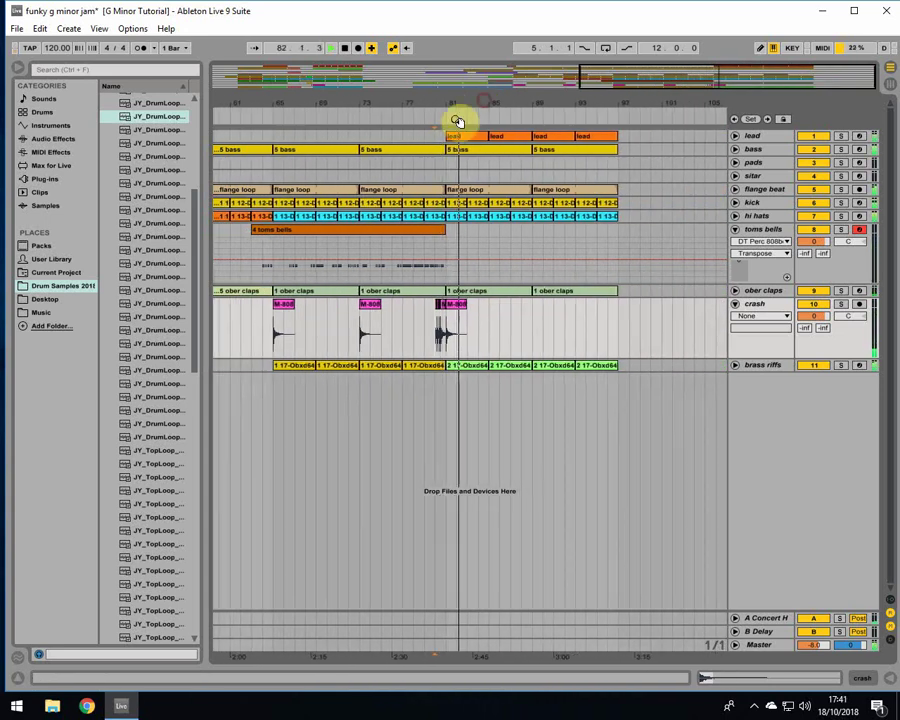
left_click(735, 305)
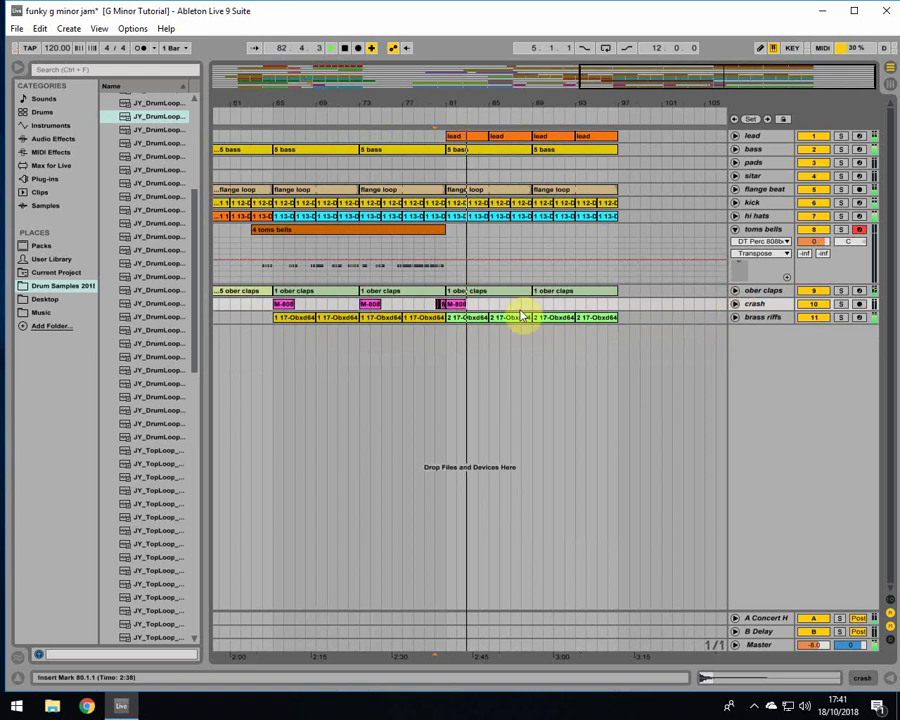
left_click(735, 229)
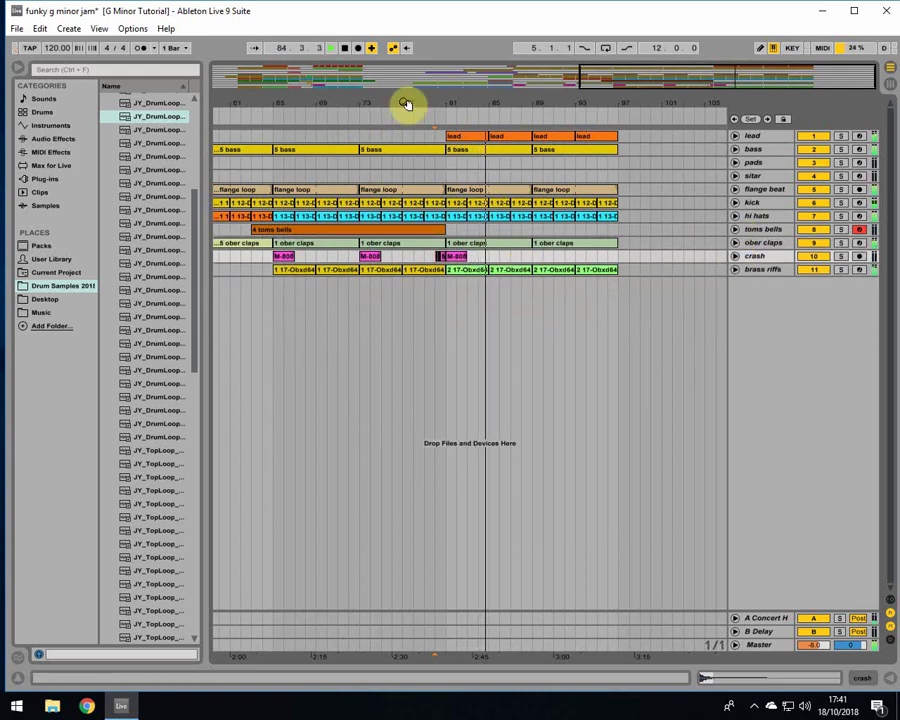
- Copy the 1 14-Drum Rack toms bells clip from bar 19 to bar 81, repeating it every two bars until bar 97
left_click_drag(405, 104, 570, 102)
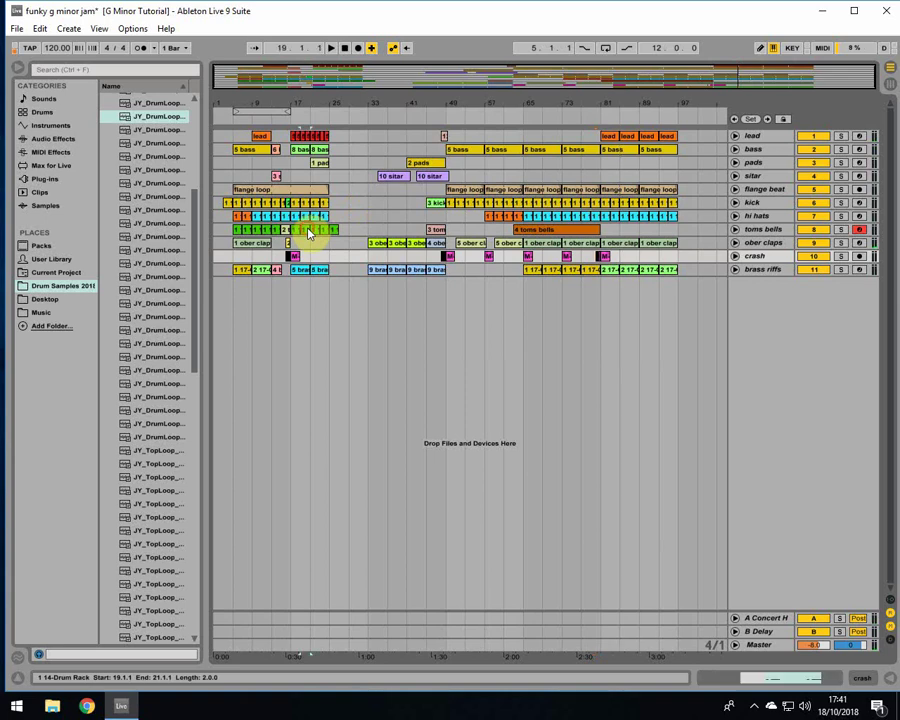
left_click(602, 232)
key("ctrl+v")
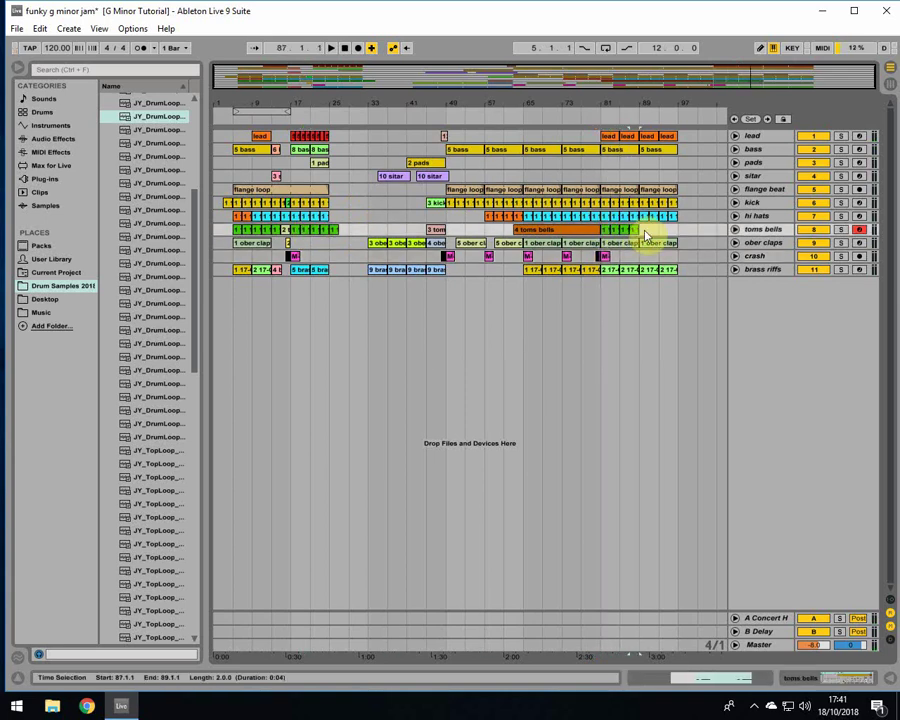
left_click(638, 232)
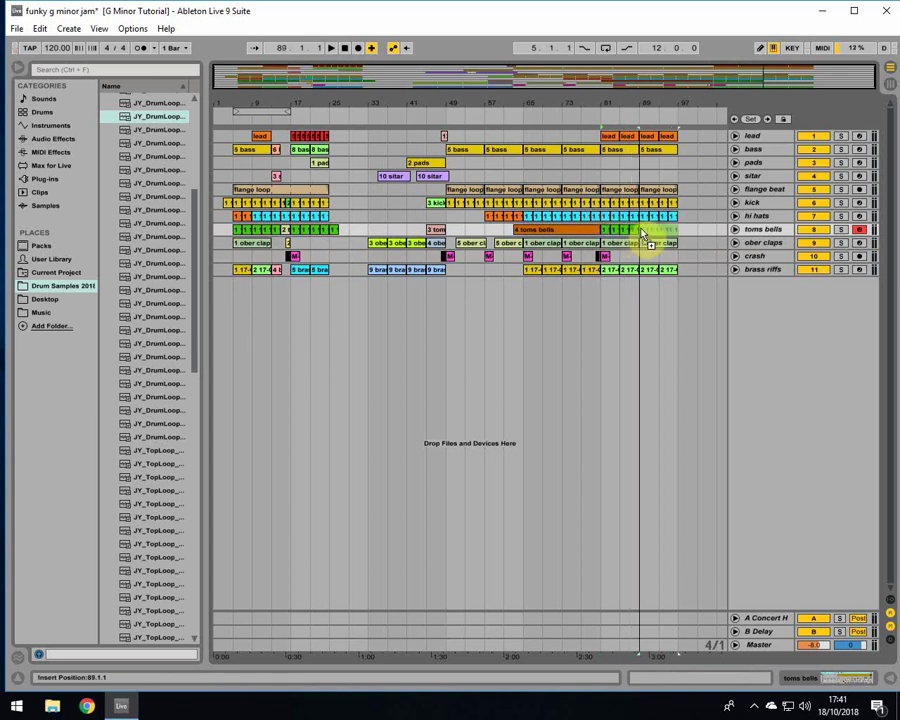
key("ctrl+v")
- Audition the new section from bar 77 with the toms bells track unfolded, and fold the track again
left_click(597, 274)
key("space")
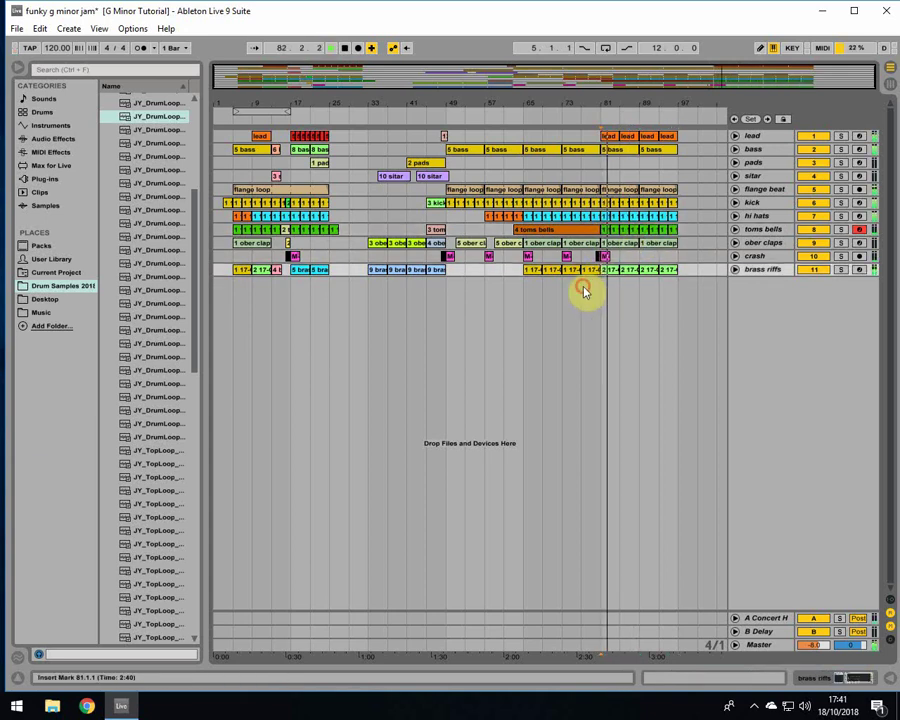
left_click(738, 229)
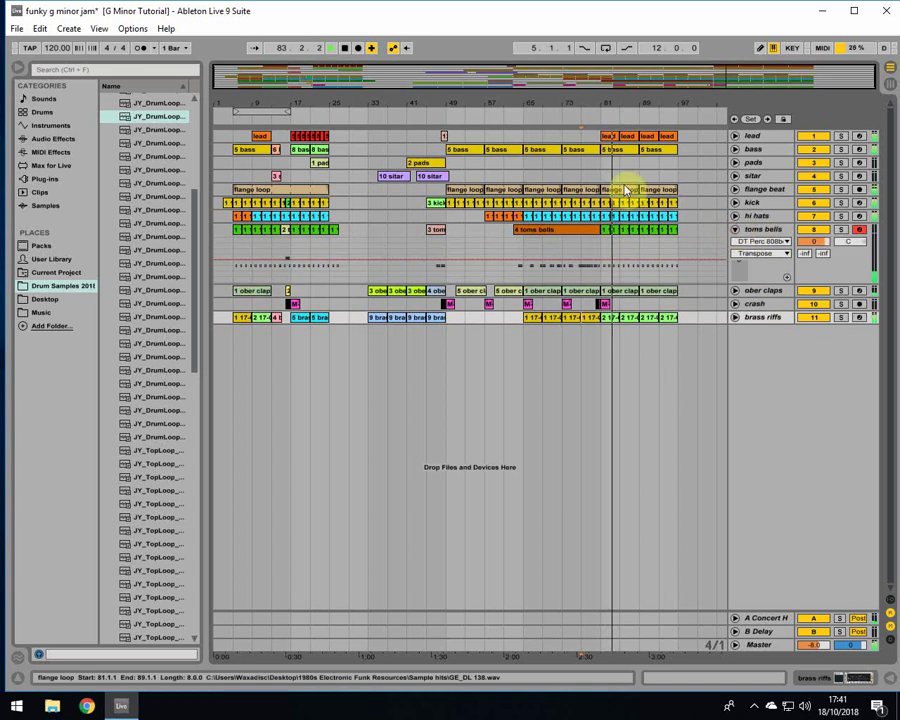
left_click_drag(632, 96, 516, 237)
left_click(538, 245)
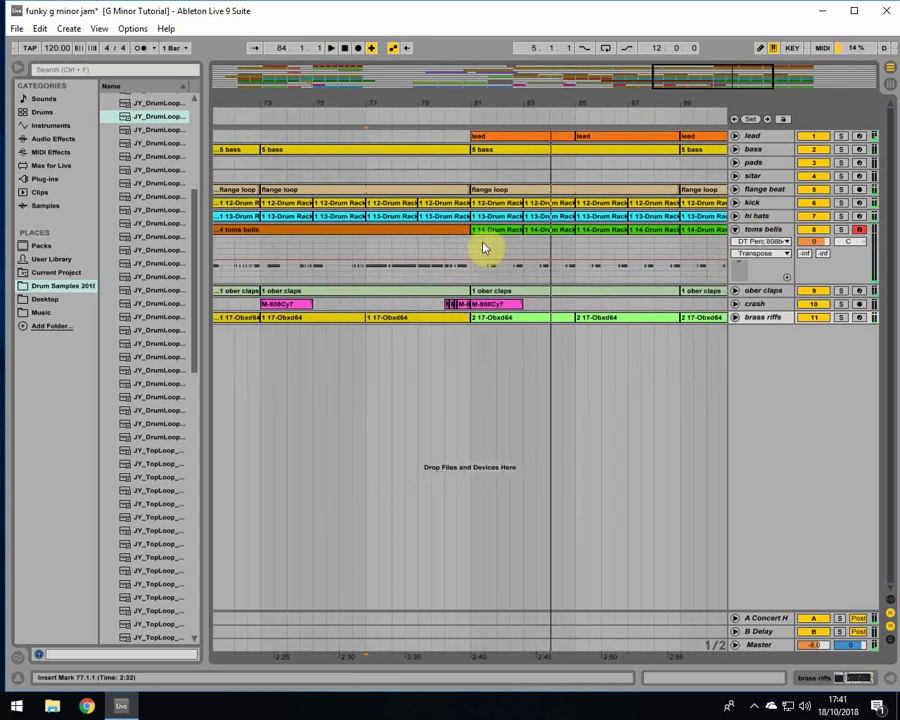
key("space")
left_click(585, 242)
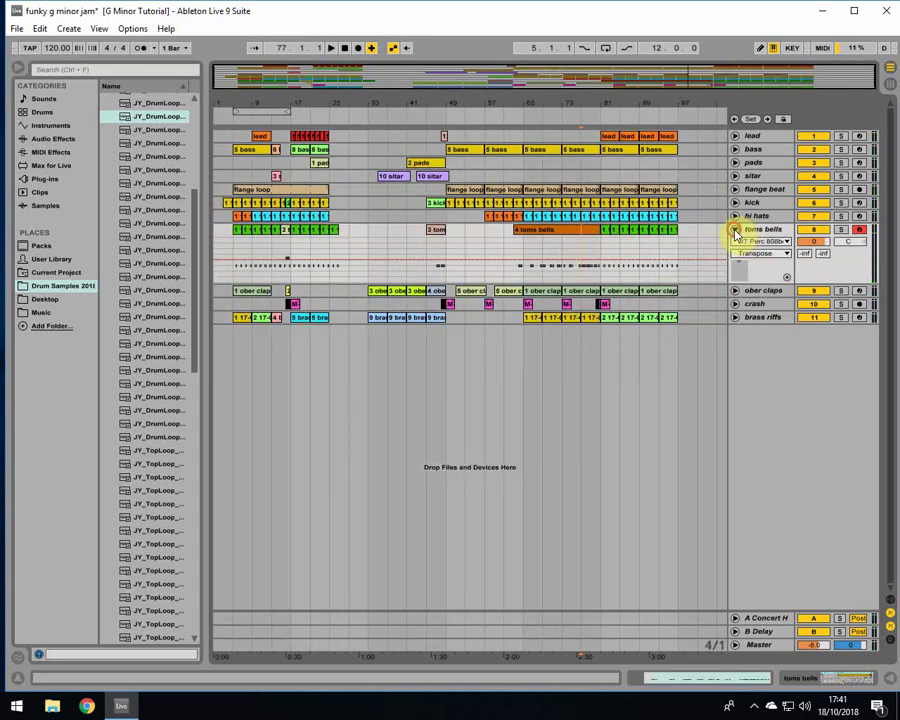
left_click(736, 230)
left_click(640, 230)
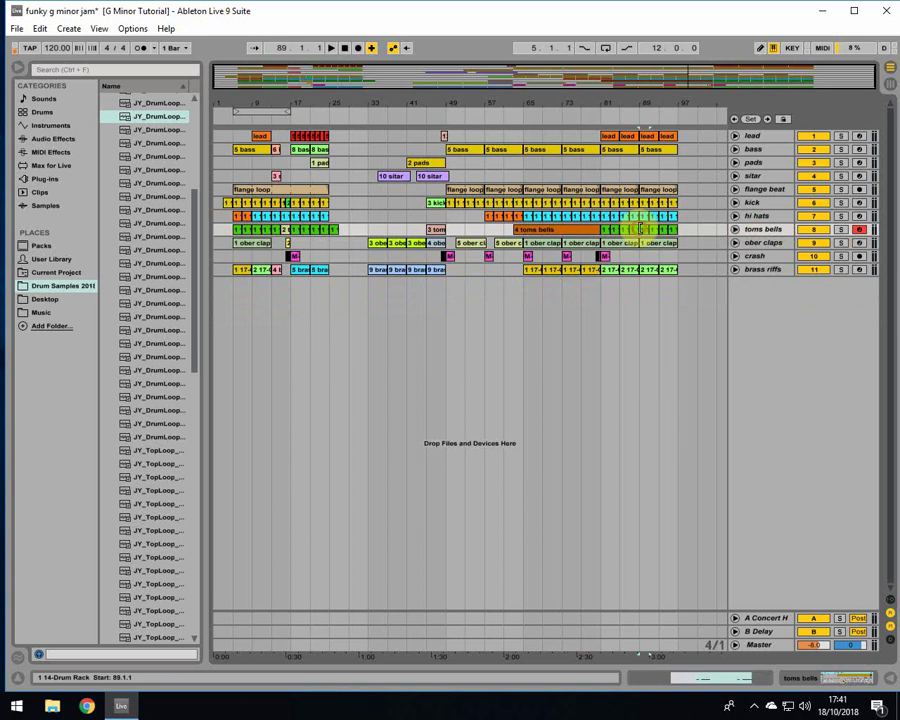
left_click(602, 242)
left_click(607, 271)
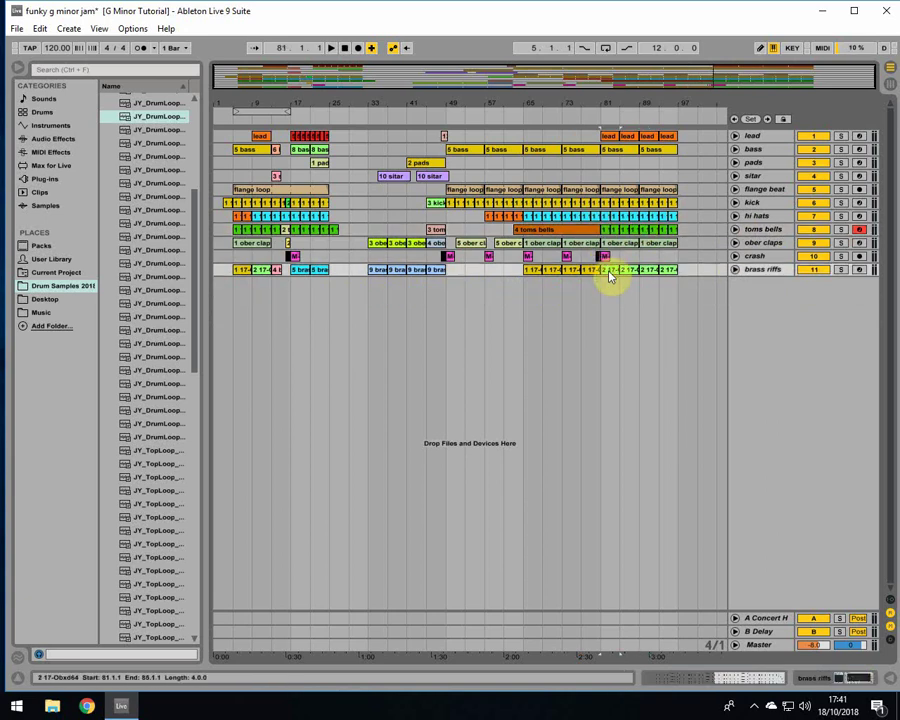
left_click(625, 137)
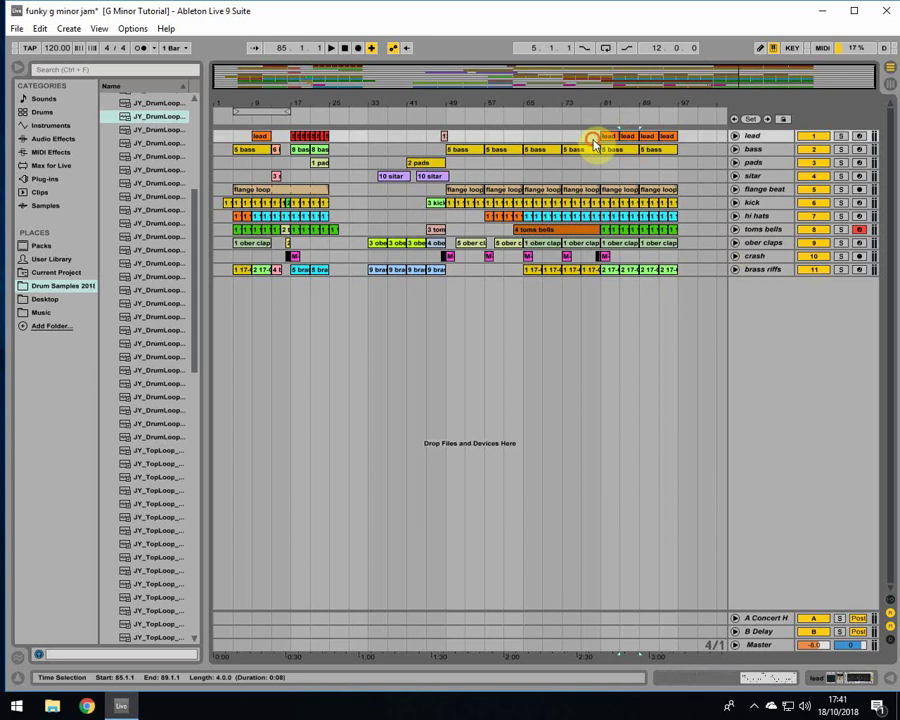
left_click(606, 243)
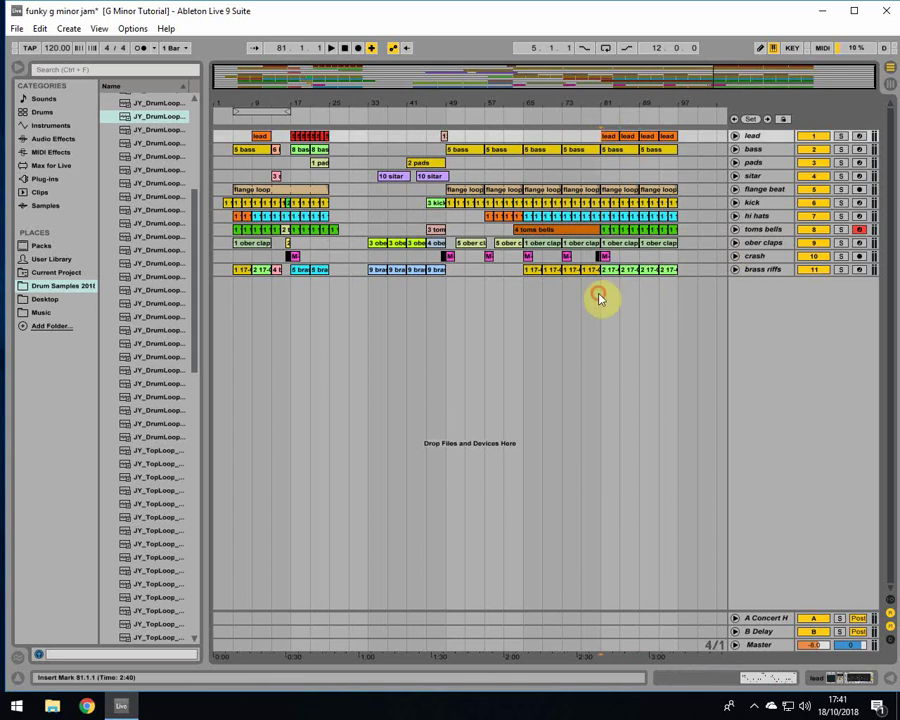
left_click_drag(601, 258, 638, 172)
left_click(639, 167)
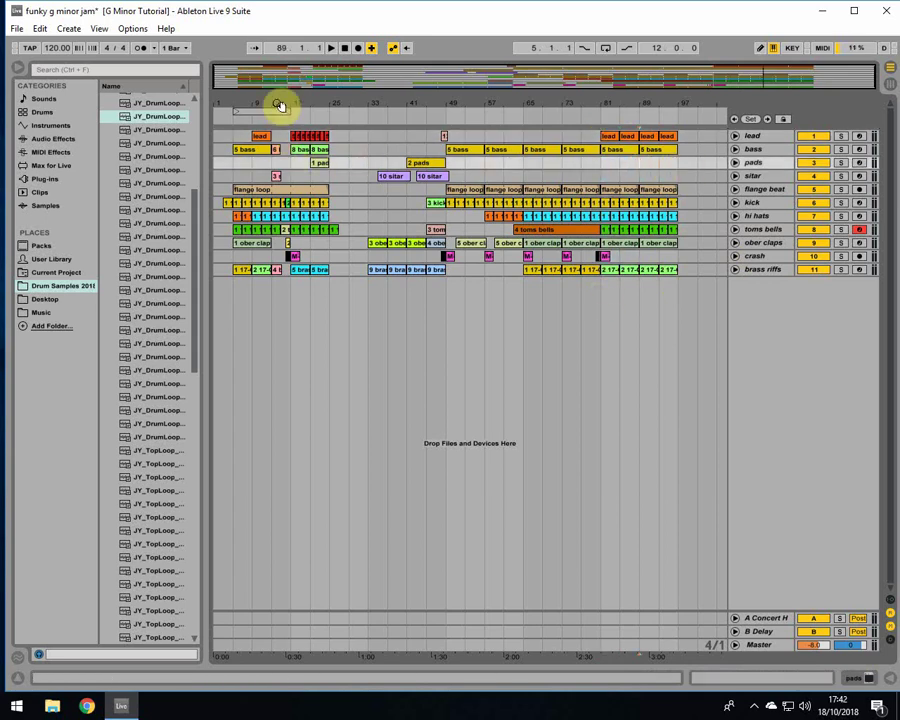
- Audition bars 13 to 15, and copy that range across all tracks to bar 97
left_click_drag(281, 104, 266, 282)
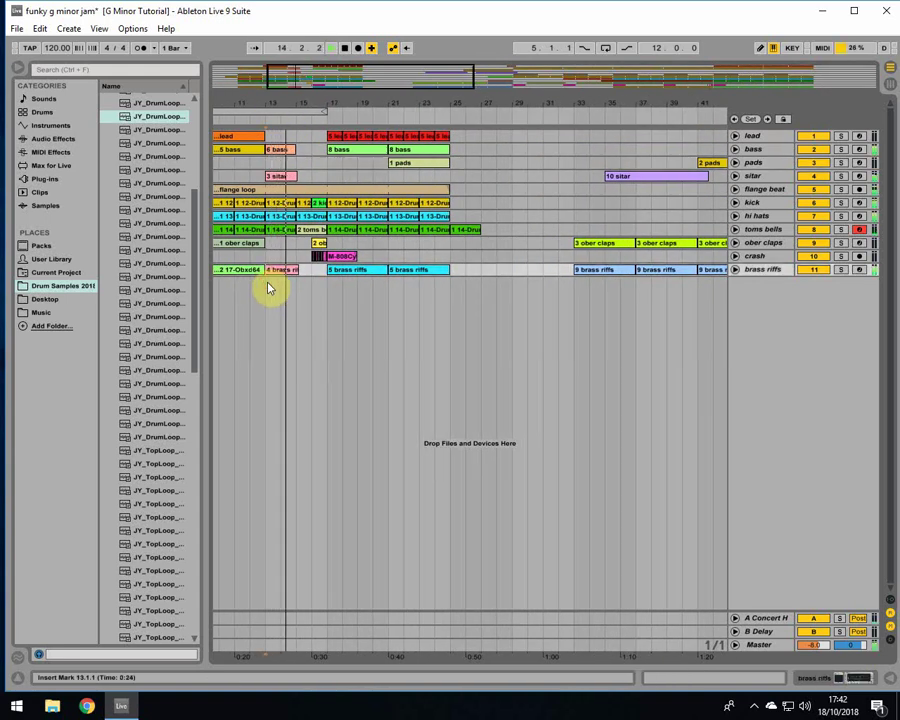
left_click(282, 152)
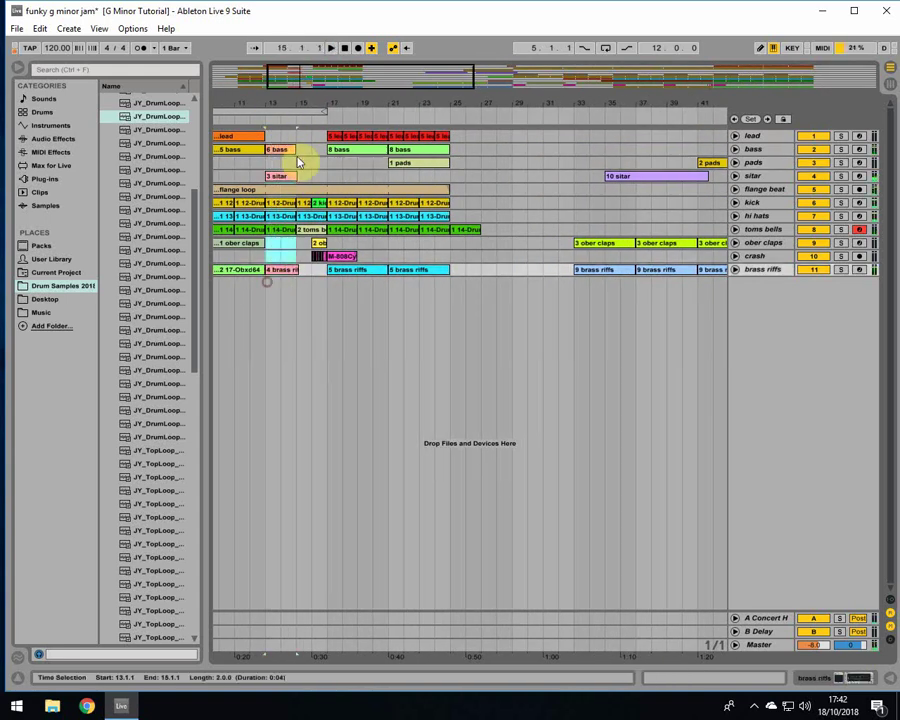
key("space")
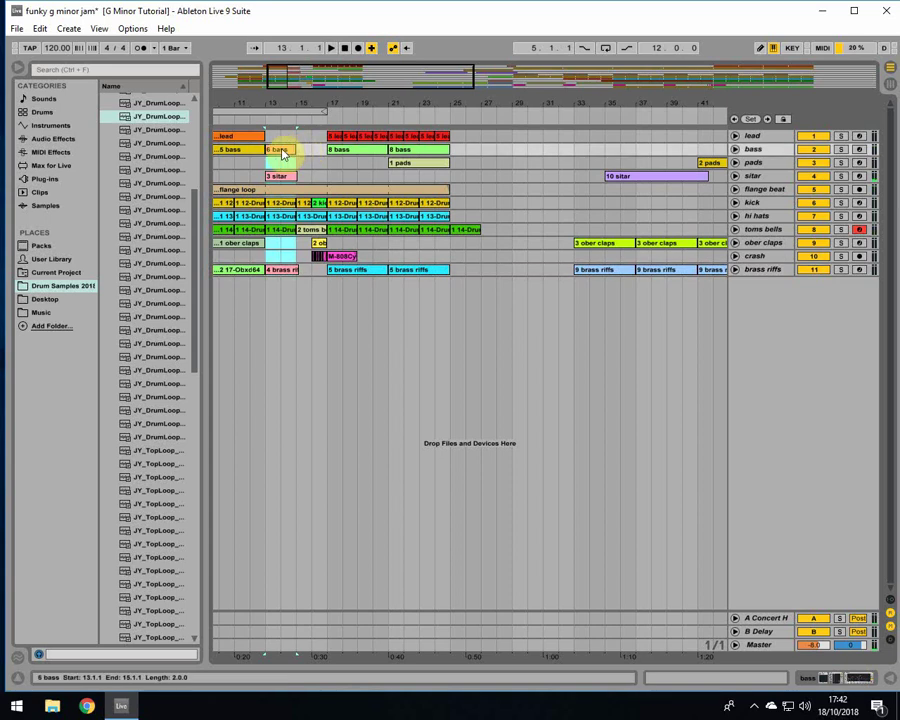
left_click_drag(281, 100, 682, 145)
left_click_drag(716, 100, 607, 230)
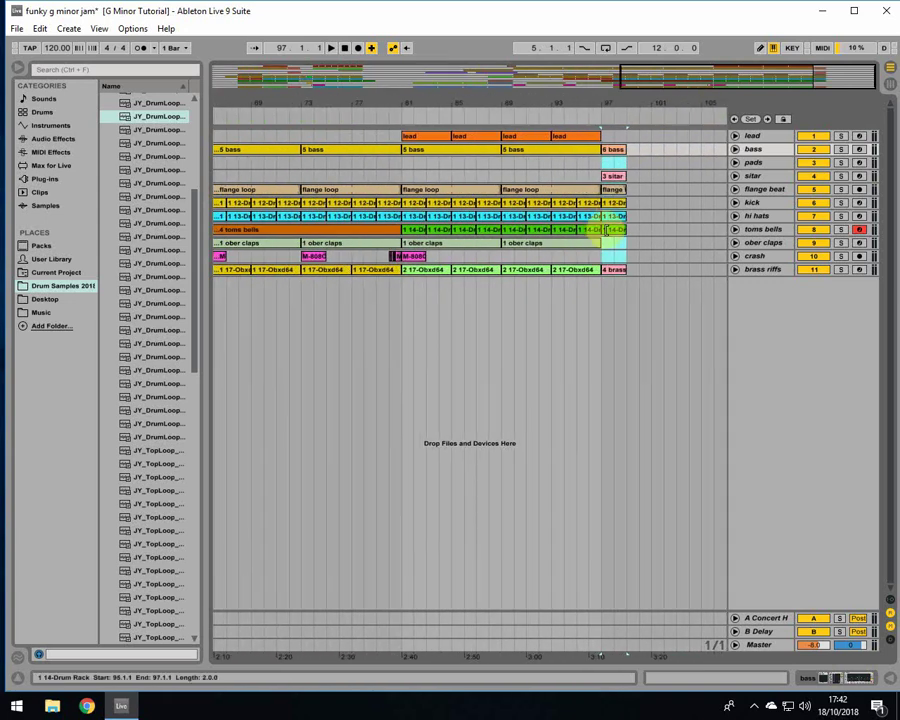
left_click(626, 216)
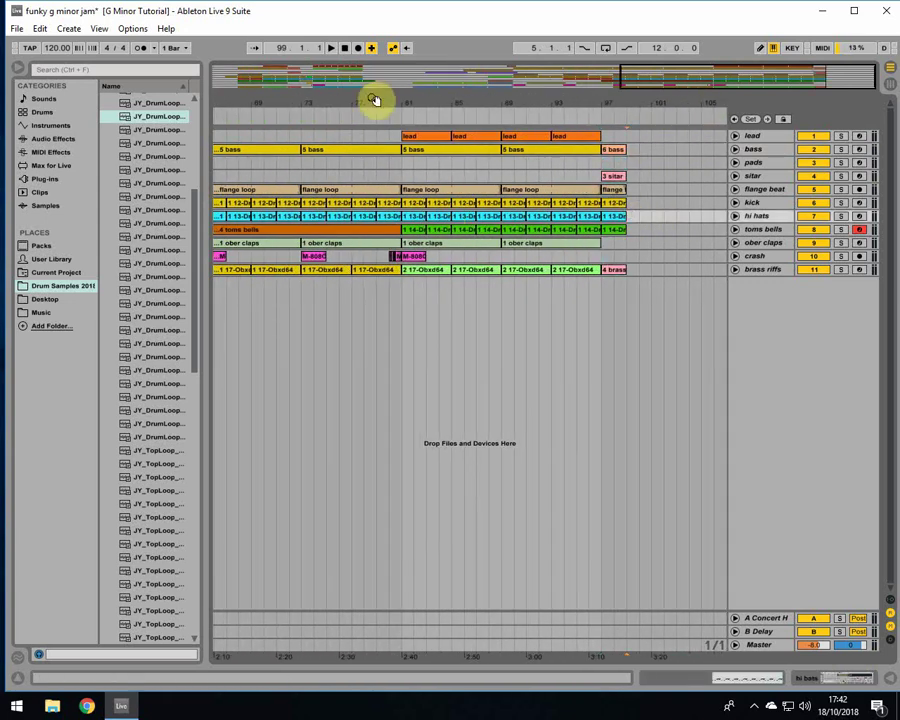
- Copy bars 15 to 17 of the kick, hi hats, toms bells, ober claps and crash tracks to bar 99
left_click_drag(462, 104, 355, 200)
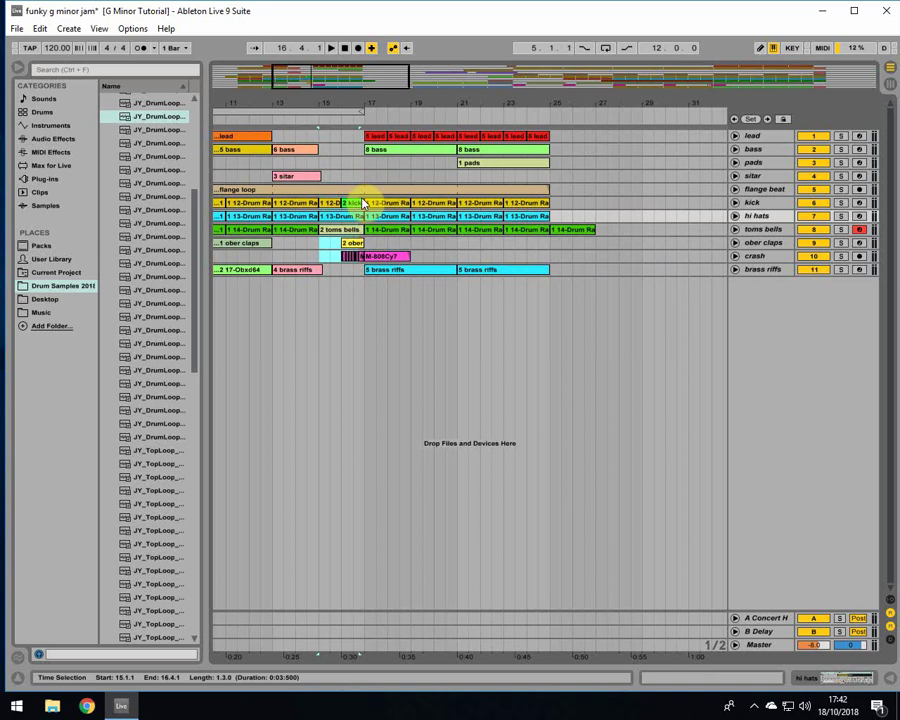
left_click(363, 203)
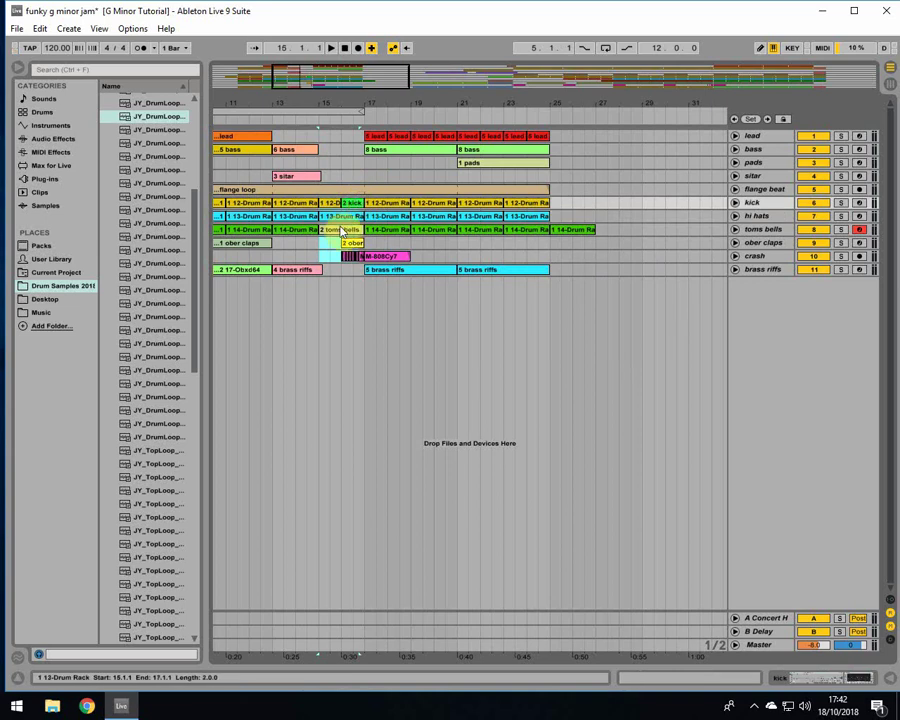
left_click(351, 245)
left_click(334, 245)
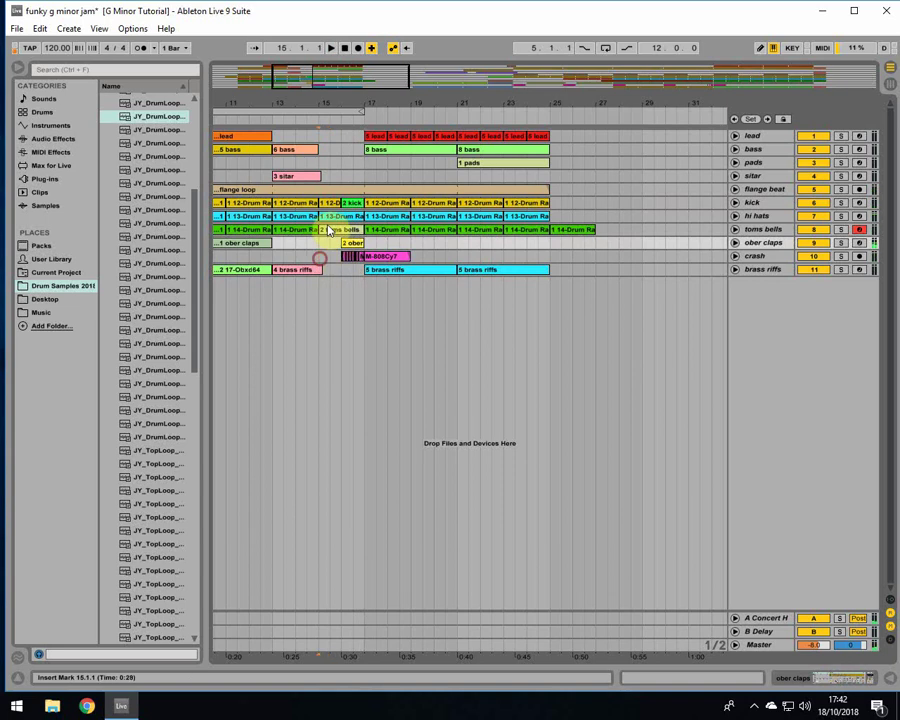
left_click_drag(318, 257, 355, 243)
left_click(350, 203)
right_click(364, 206)
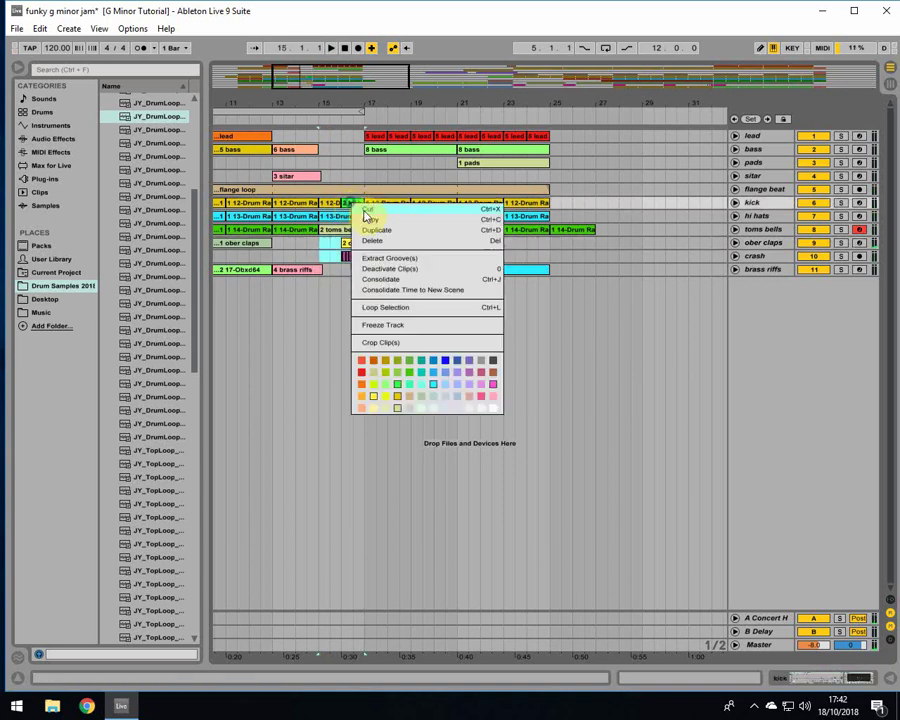
left_click(530, 100)
left_click_drag(357, 108, 335, 100)
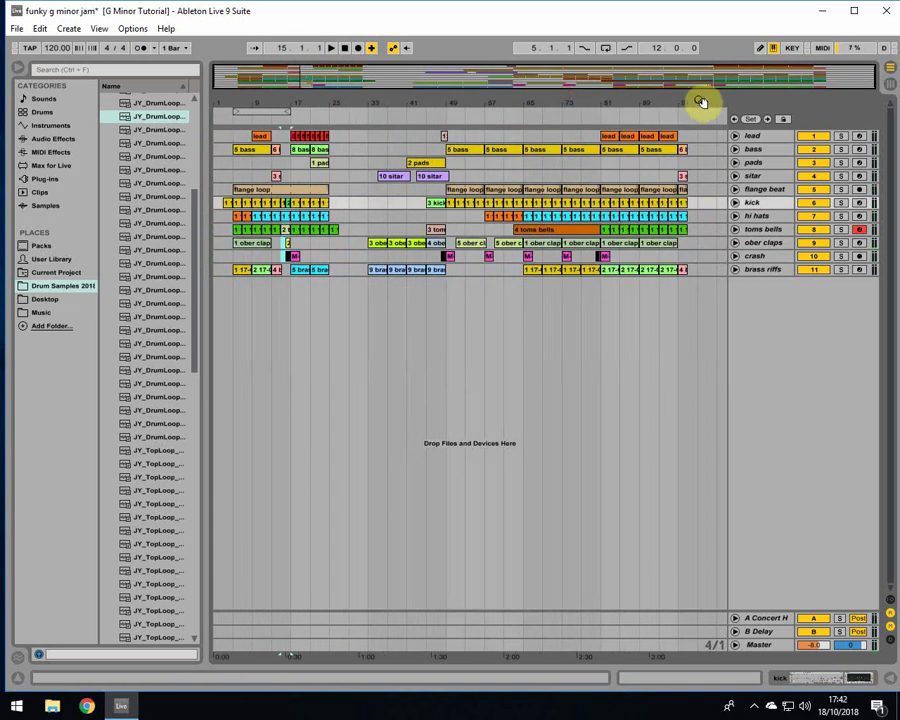
left_click_drag(698, 100, 603, 153)
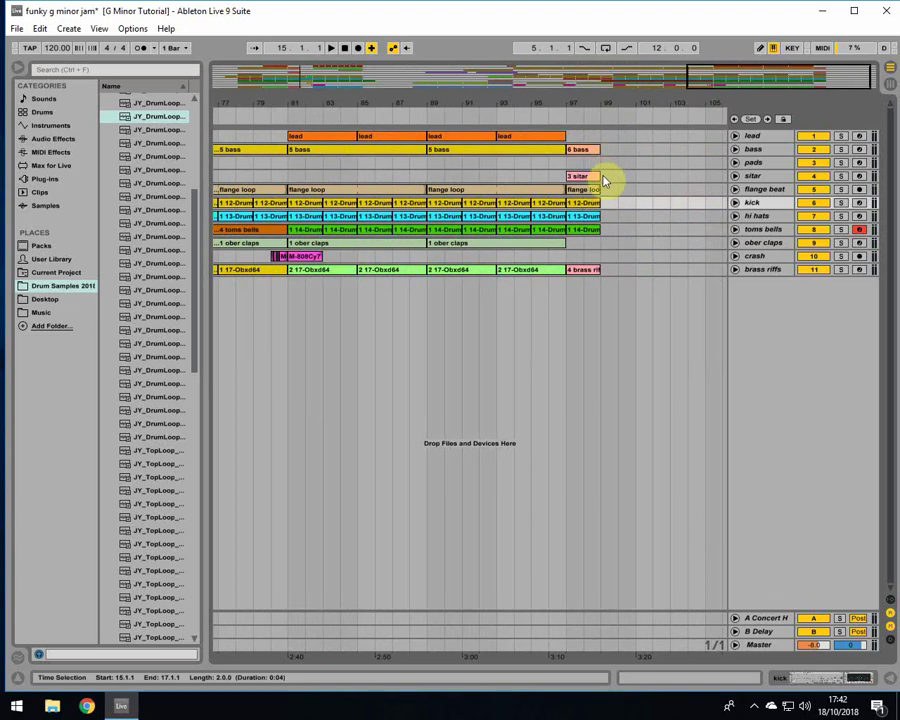
left_click(603, 189)
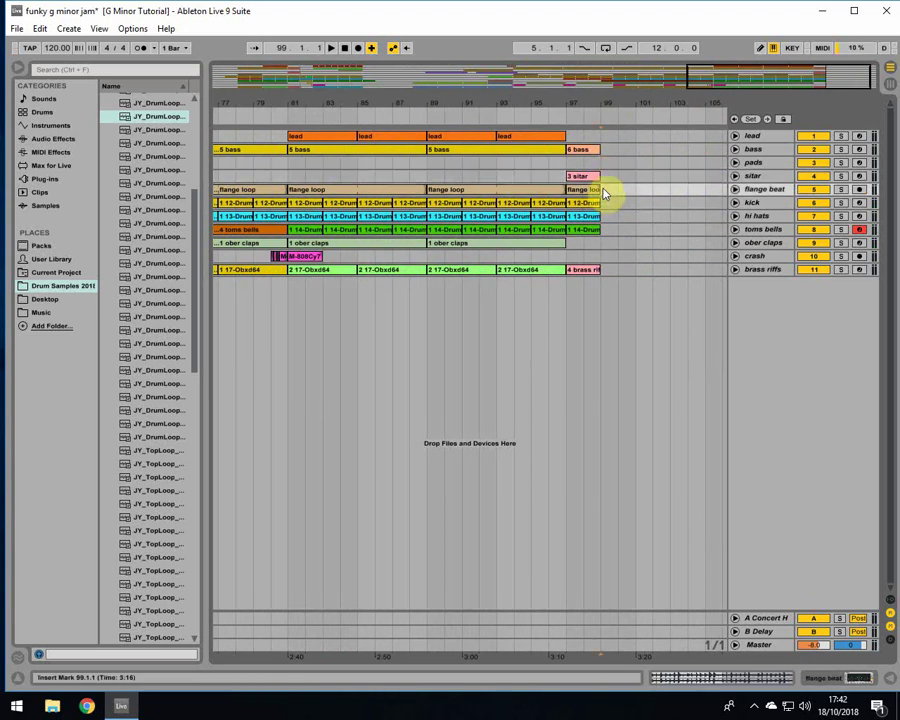
left_click(604, 203)
key("ctrl+v")
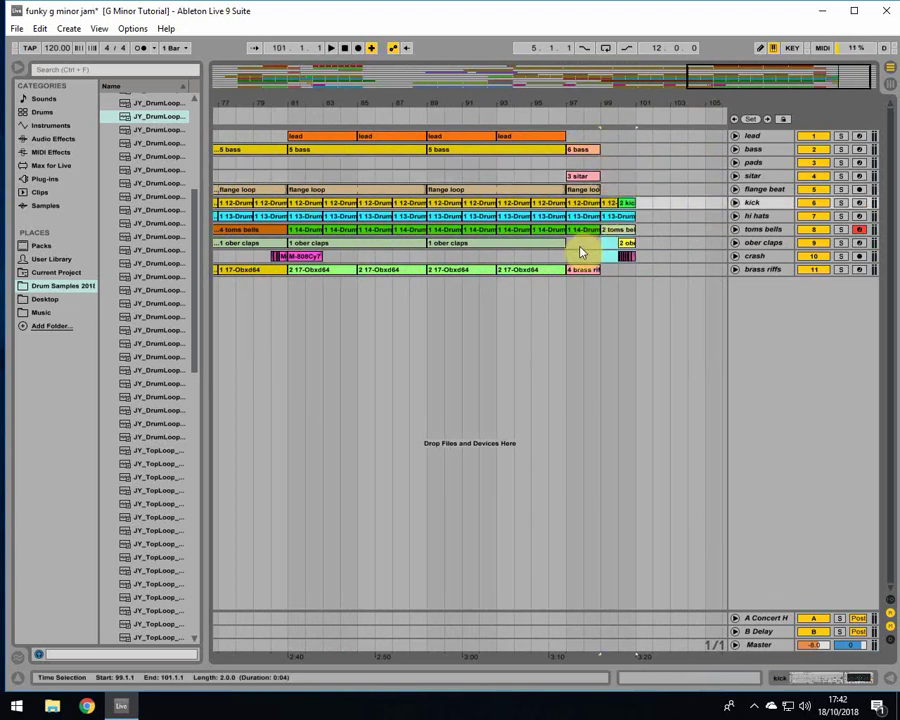
- Extend the flange loop clip at bar 97 to bar 101, and audition the break from bar 95
left_click_drag(599, 188, 633, 185)
left_click(601, 191)
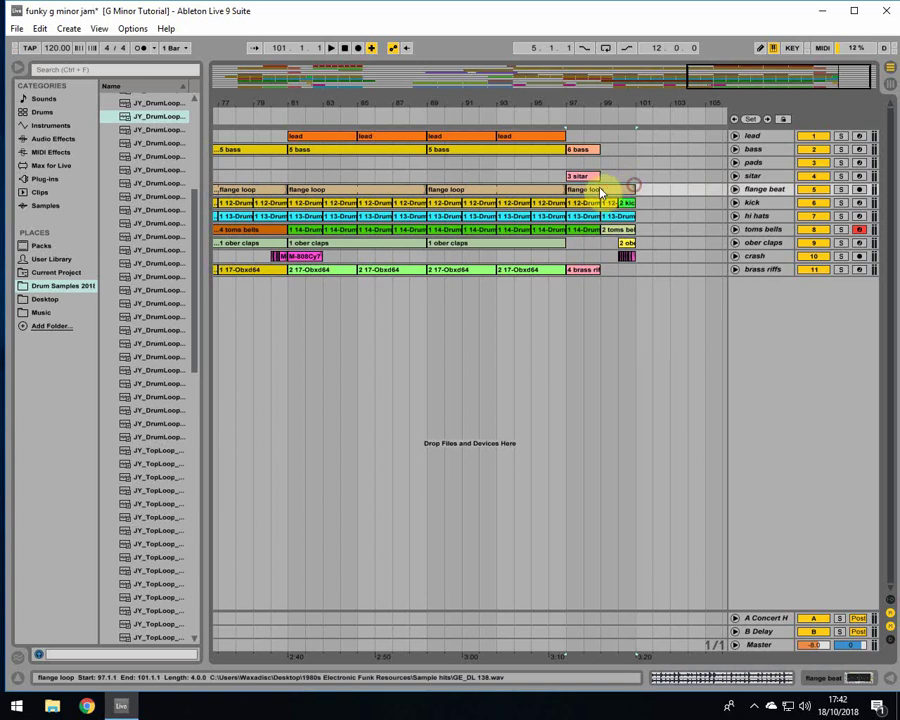
left_click(553, 270)
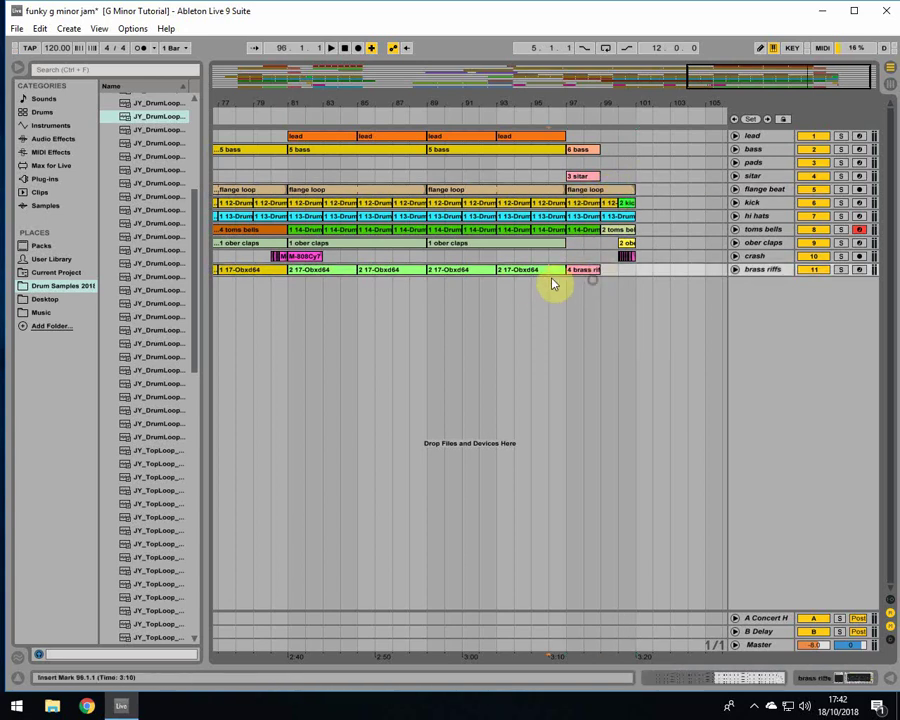
left_click(533, 289)
key("space")
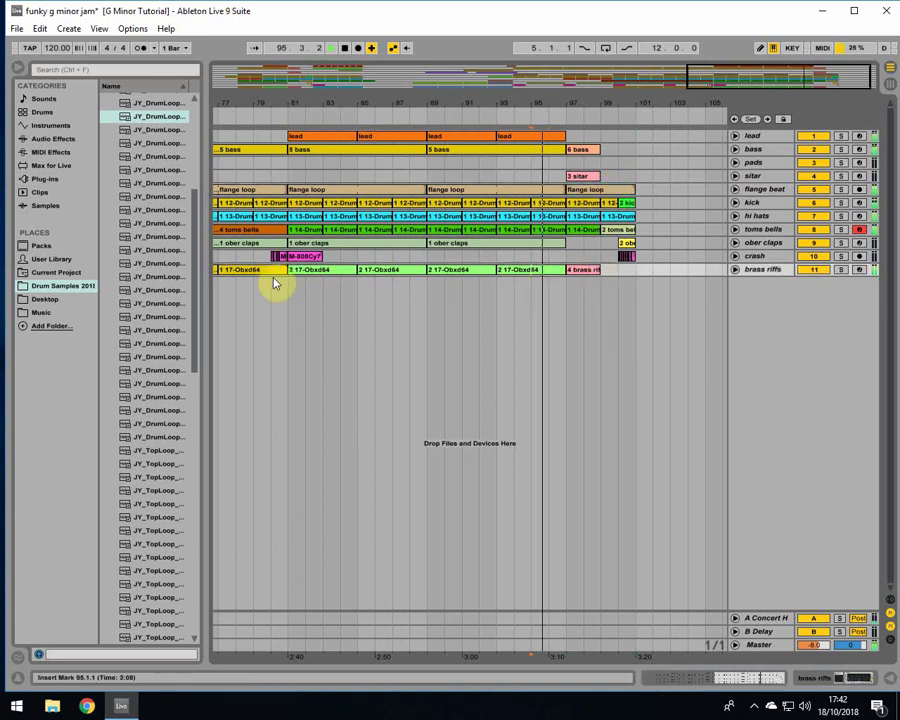
- Copy the M-808Cy7 crash clip from bar 81 to bar 97, and audition it from bar 96
left_click(308, 262)
left_click_drag(308, 262, 582, 266)
left_click(546, 301)
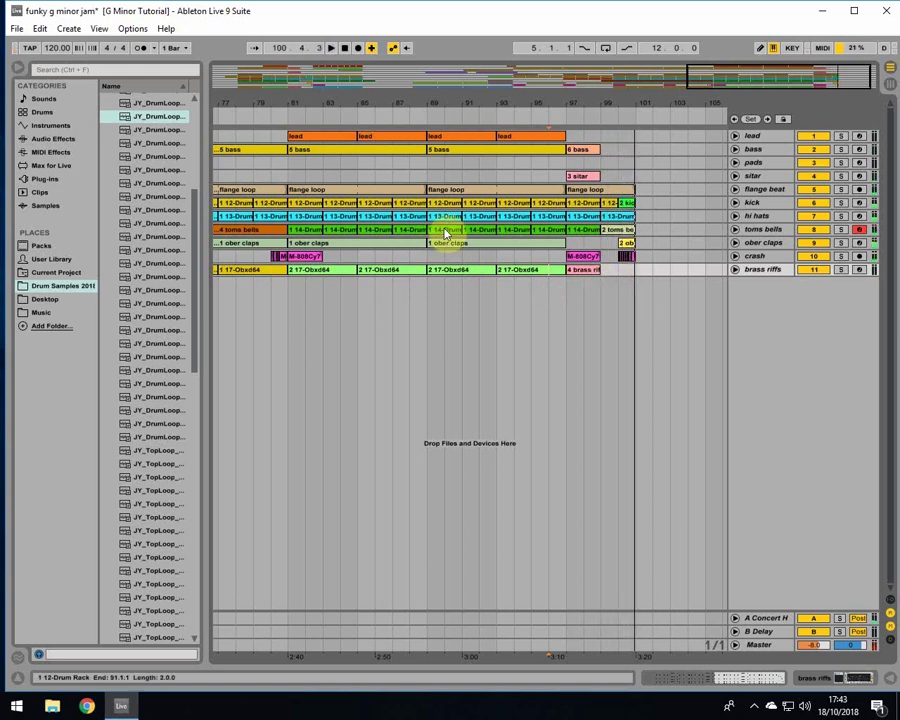
- Copy bars 73 to 81 across all tracks to bar 101
left_click_drag(271, 104, 398, 254)
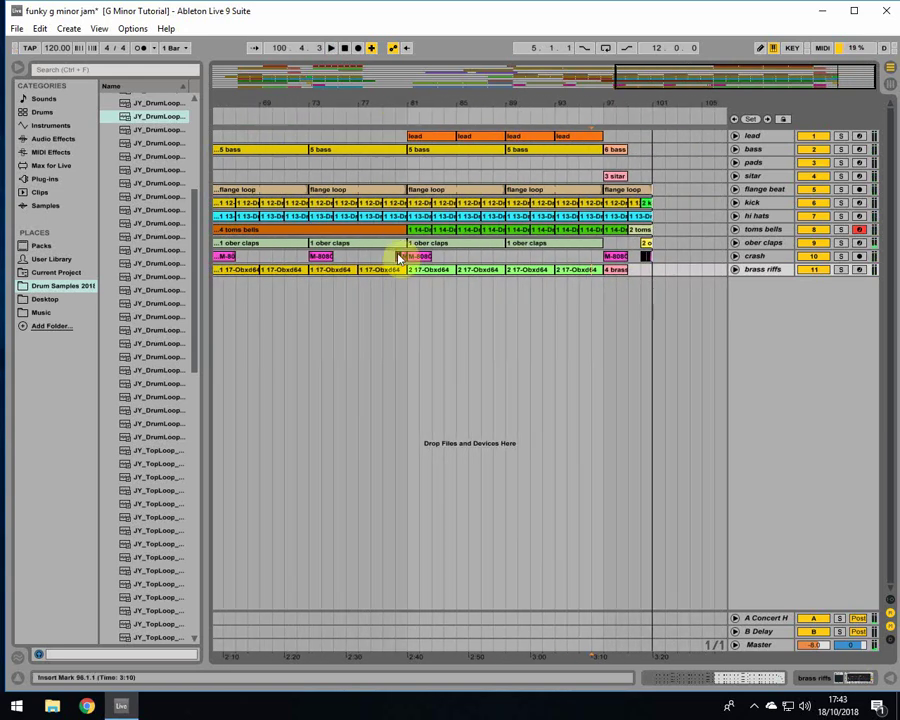
left_click_drag(310, 178, 412, 133)
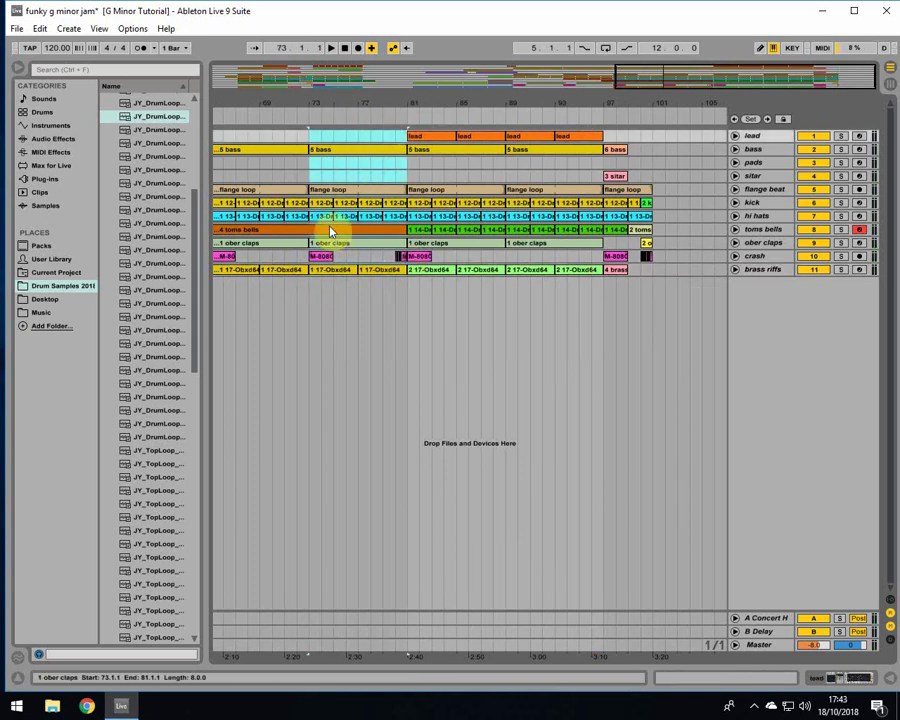
left_click_drag(323, 153, 656, 138)
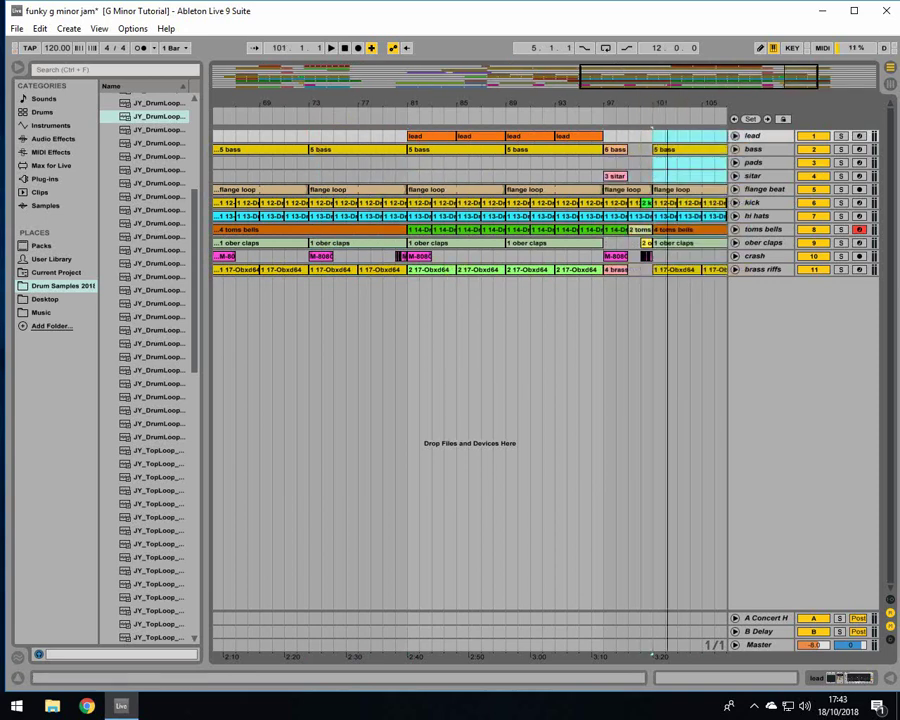
scroll(530, 140, "right", 3)
left_click(524, 245)
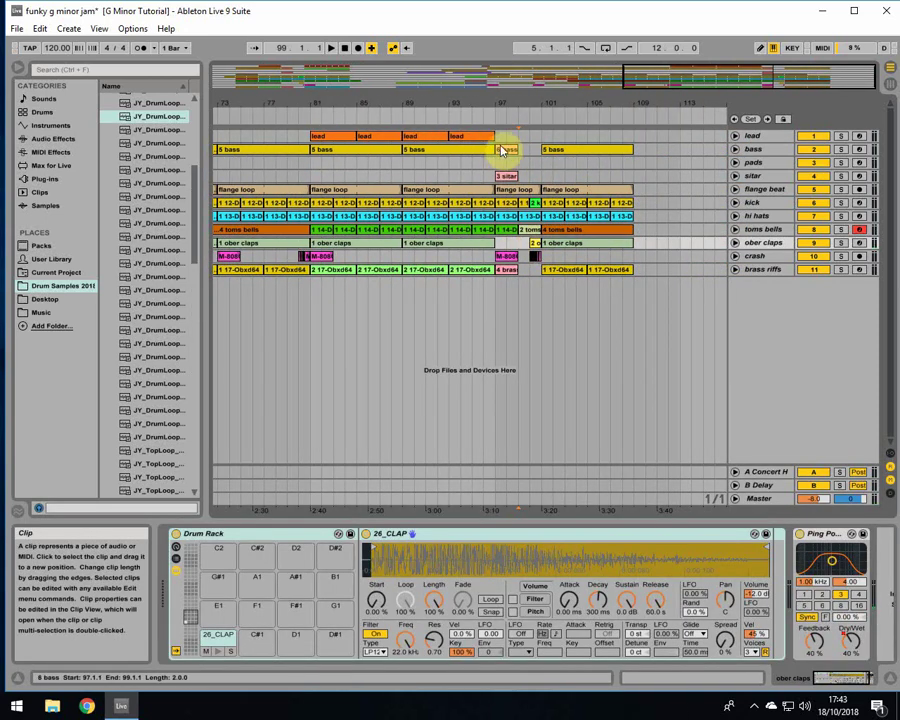
- Duplicate the section from bars 101 to 109 across all tracks so it repeats at bar 109
left_click_drag(502, 271, 643, 140)
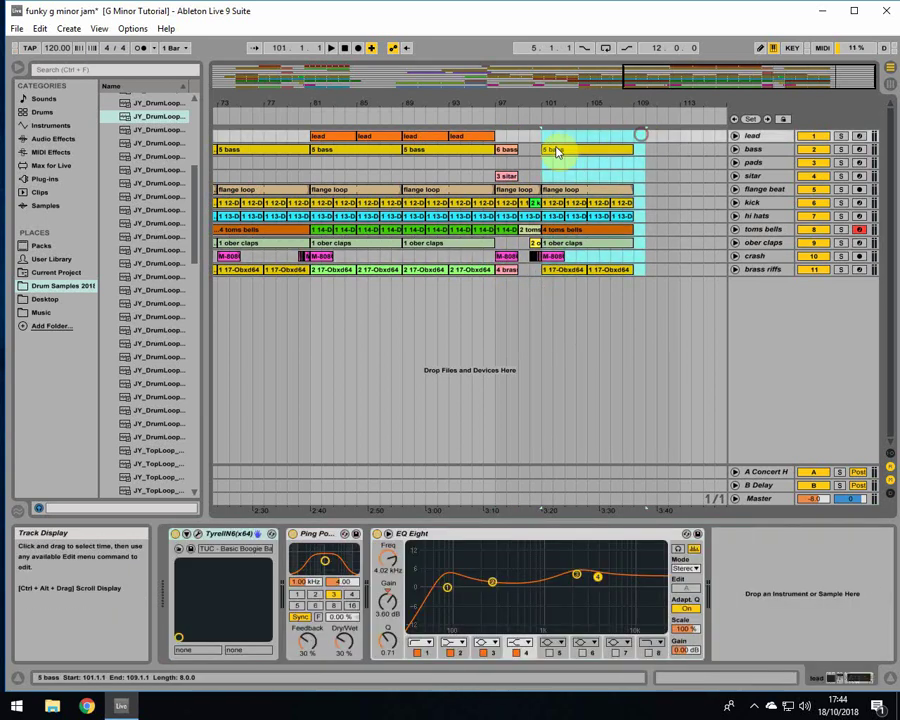
key("ctrl+d")
left_click_drag(576, 109, 436, 176)
left_click(338, 190)
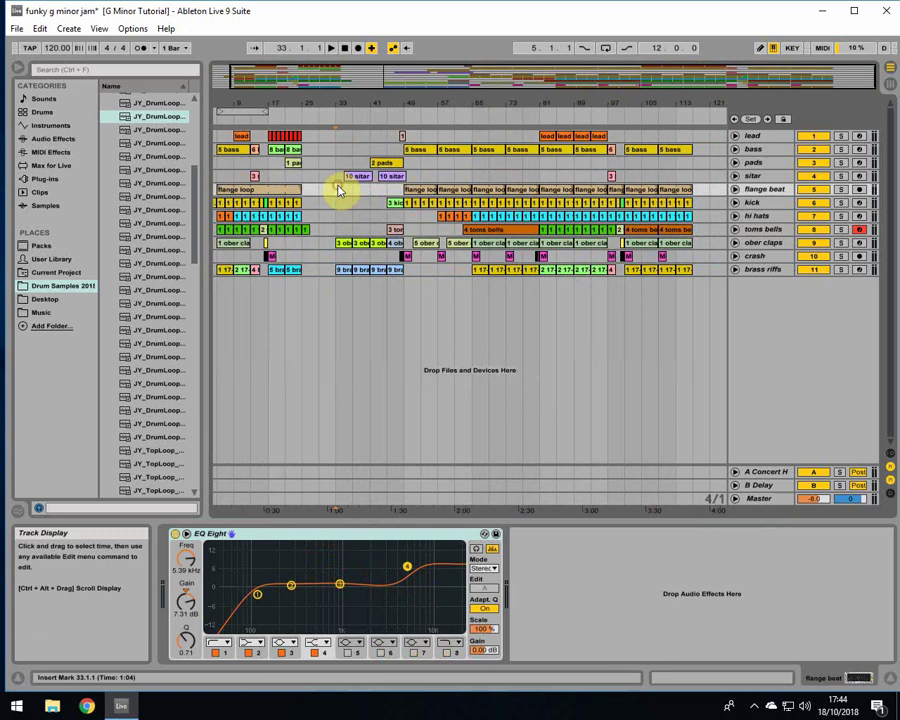
- Audition the arrangement from bar 97 and select the toms bells track
left_click(607, 177)
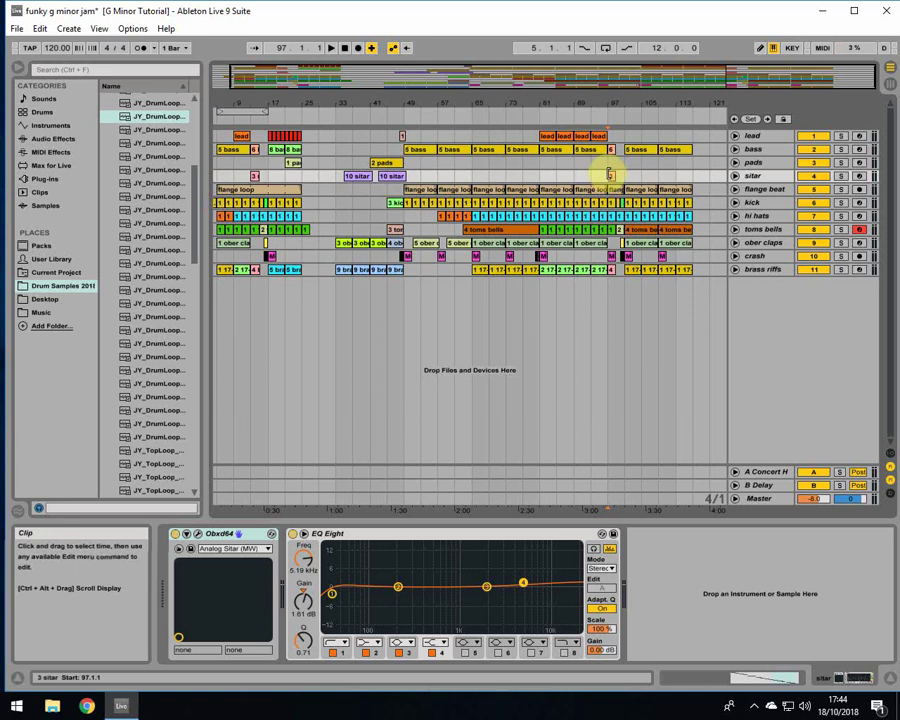
key("space")
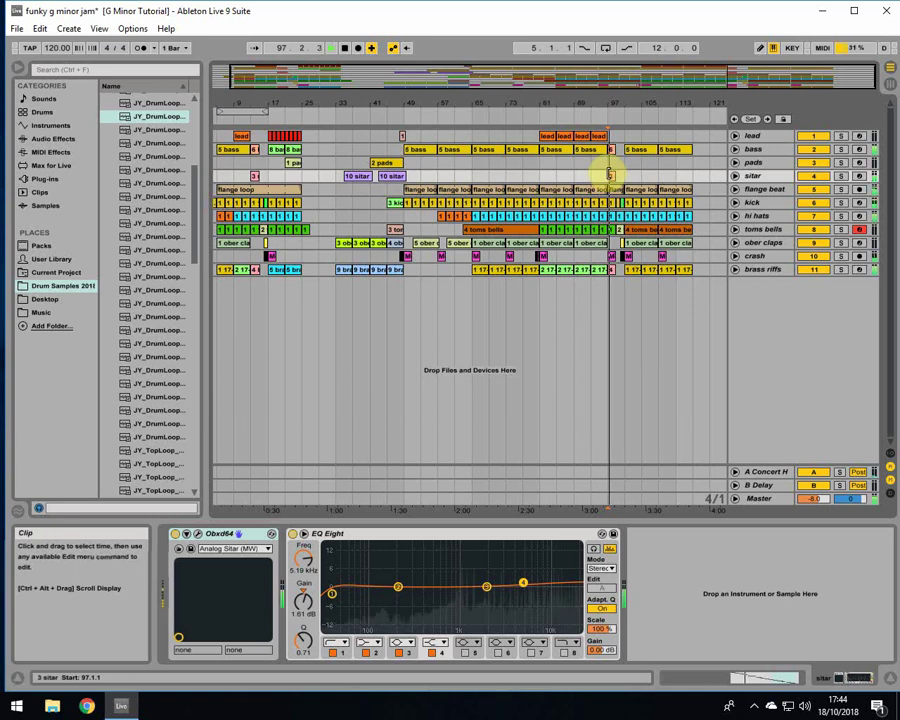
left_click(762, 229)
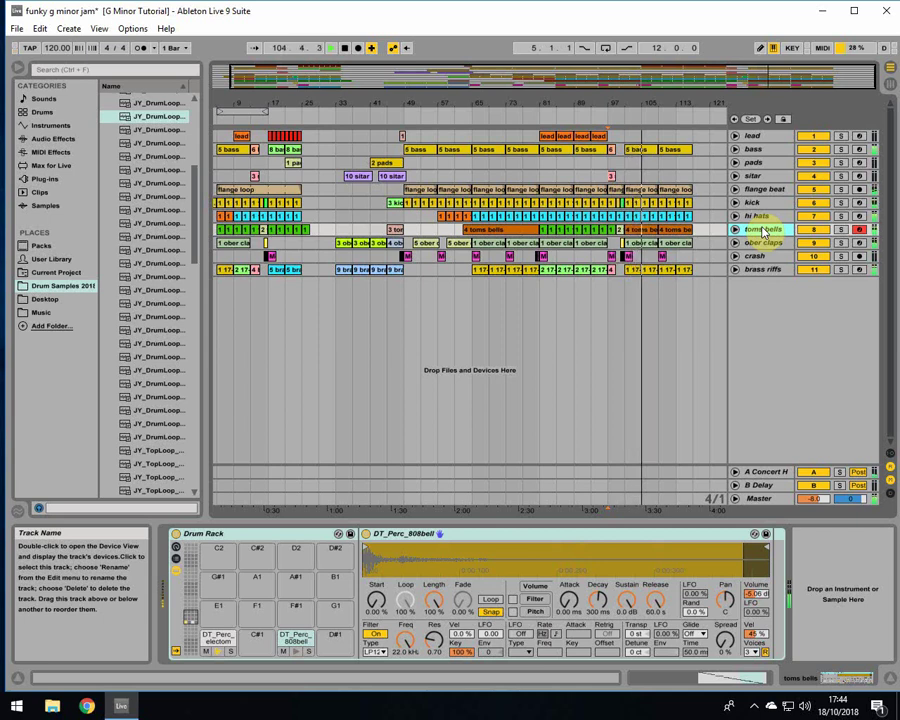
- Replace both 4 toms bells clips from bar 101 with repeated 1 14-Drum Rack clips up to bar 117, and audition from bar 99
left_click(646, 232)
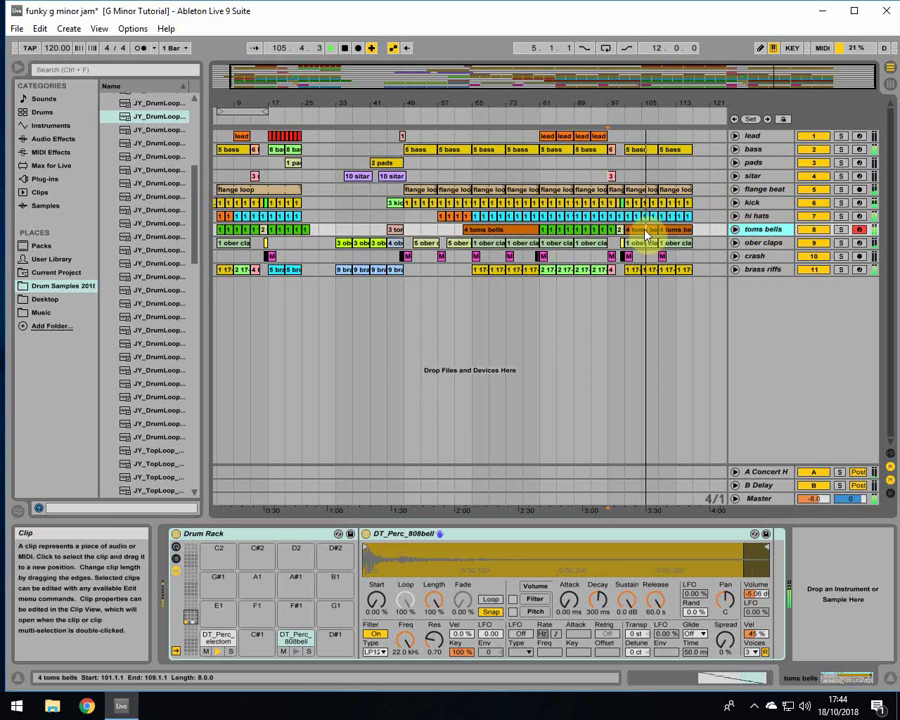
key("space")
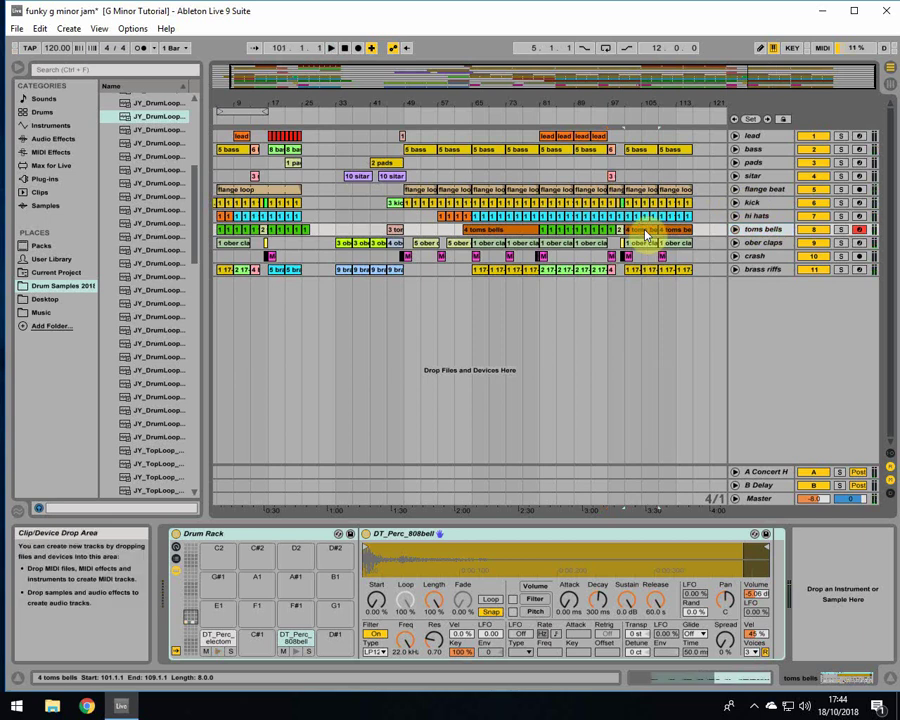
left_click_drag(646, 233, 671, 233)
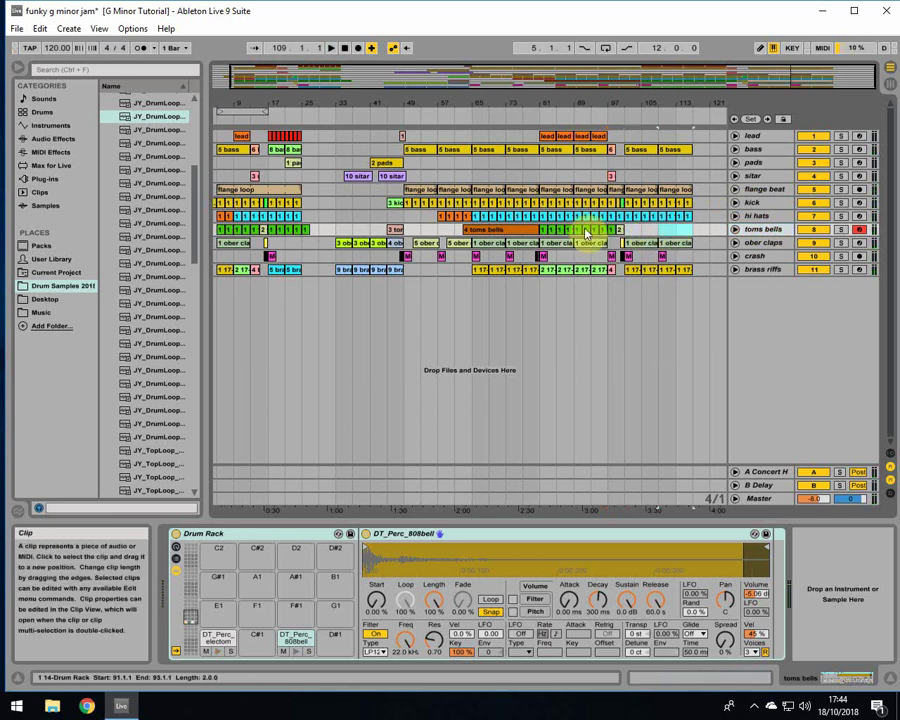
left_click(651, 233)
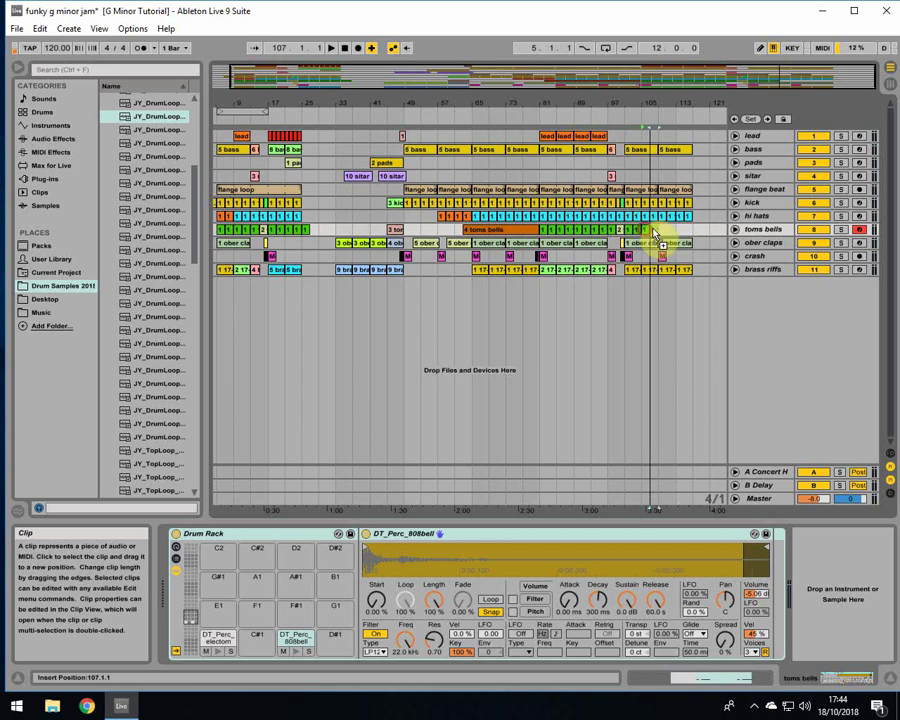
left_click_drag(653, 233, 680, 233)
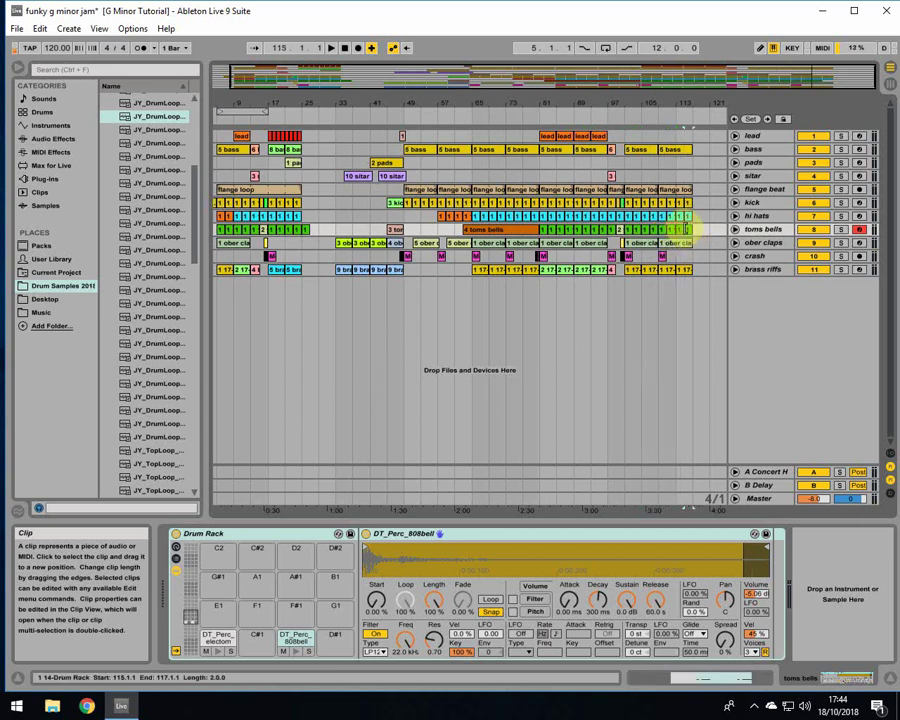
left_click(617, 269)
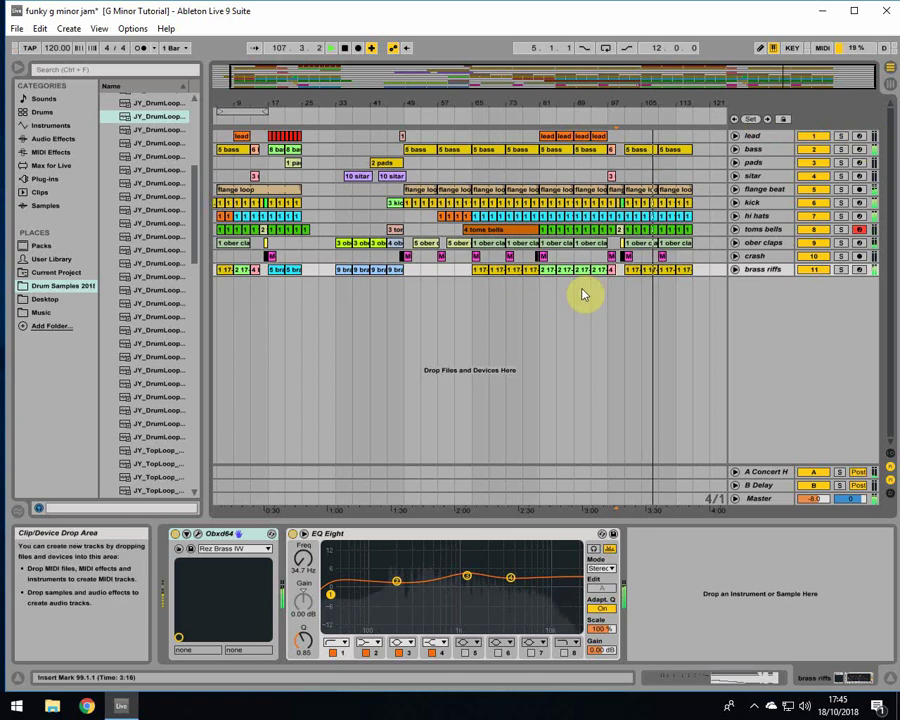
- Record a new pads clip from bar 97 to bar 102 with the BzPAD OBXD String sound
left_click(513, 167)
key("plus")
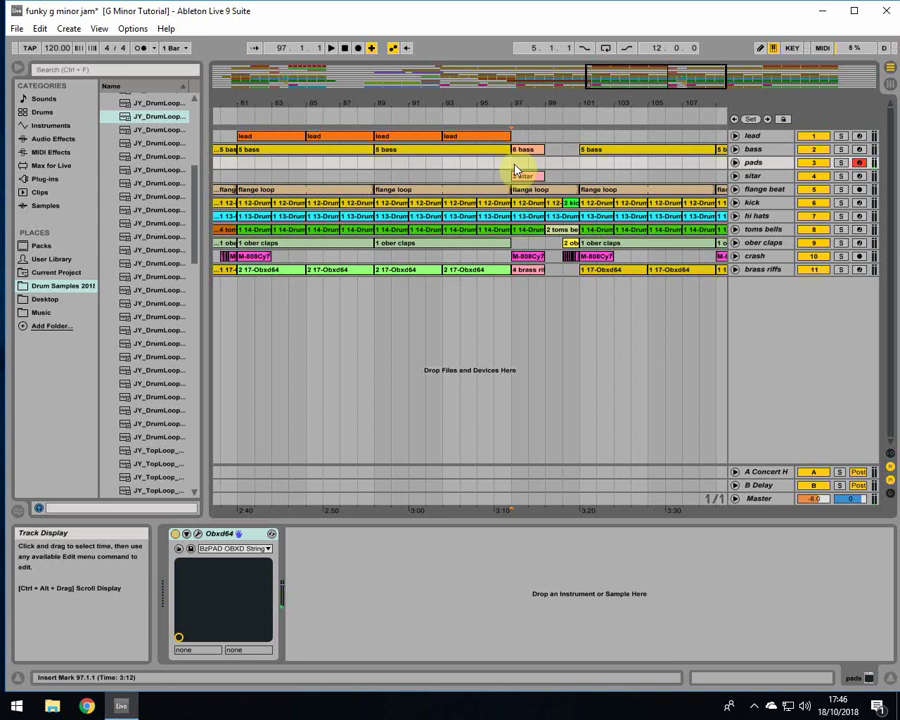
left_click(360, 48)
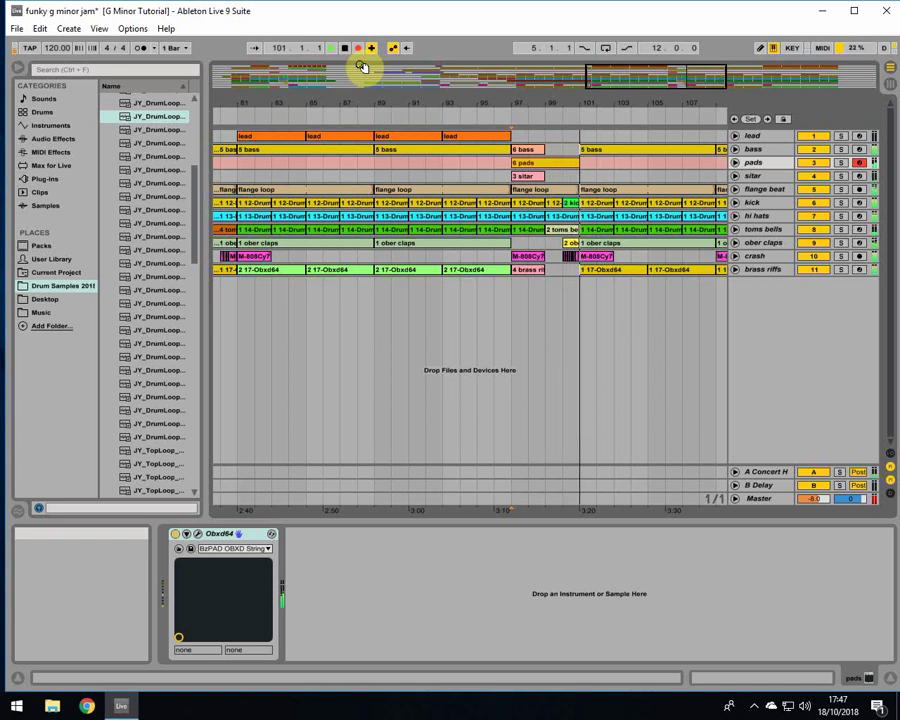
key("space")
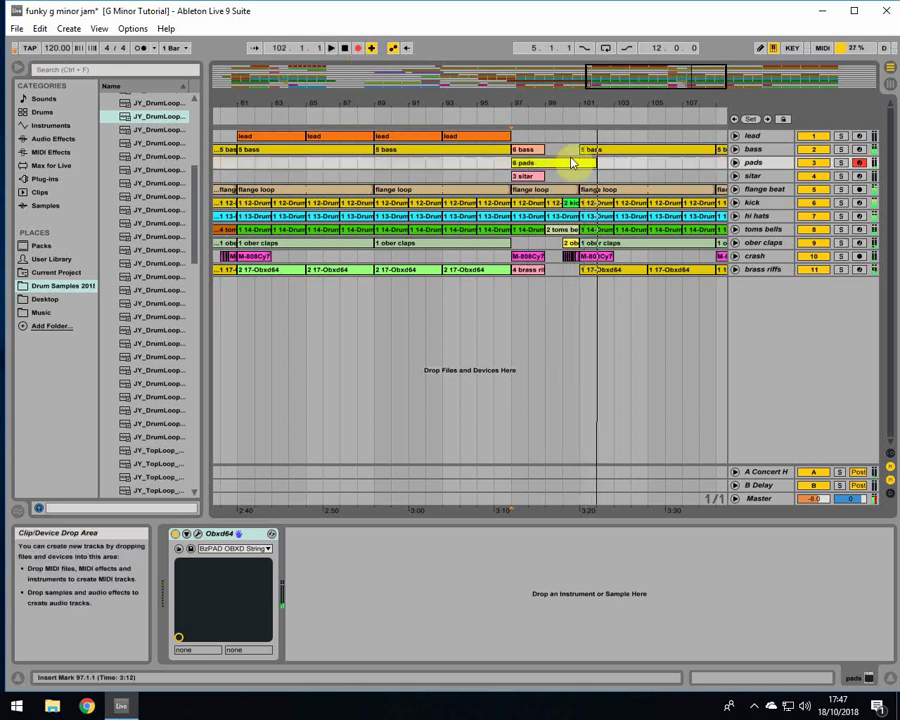
- Move the G5 note in the recorded 6 pads clip to a higher pitch, and audition the clip from bar 97
double_click(559, 170)
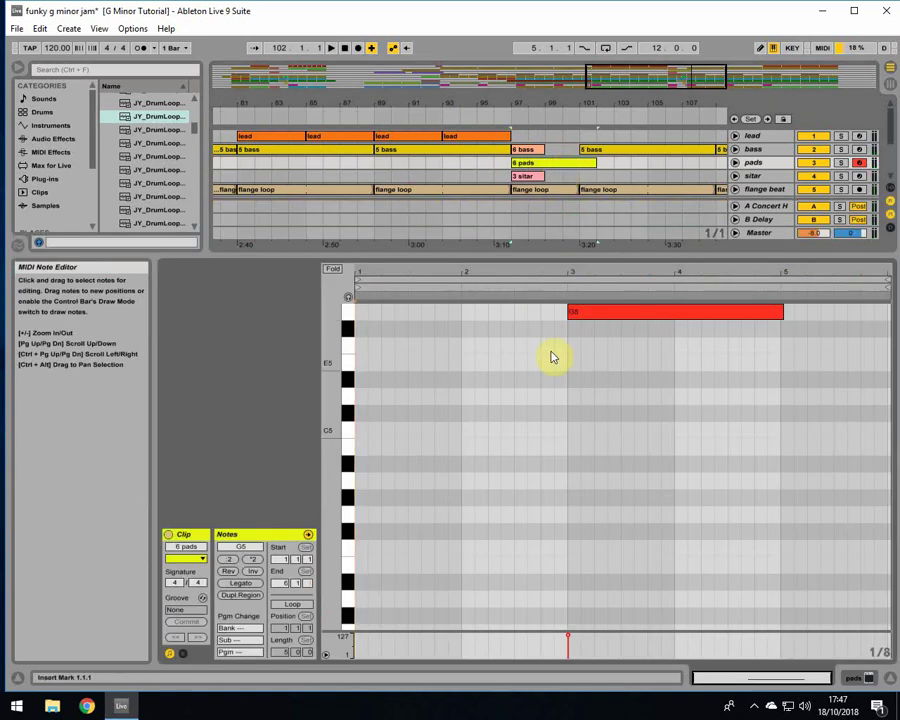
left_click(600, 311)
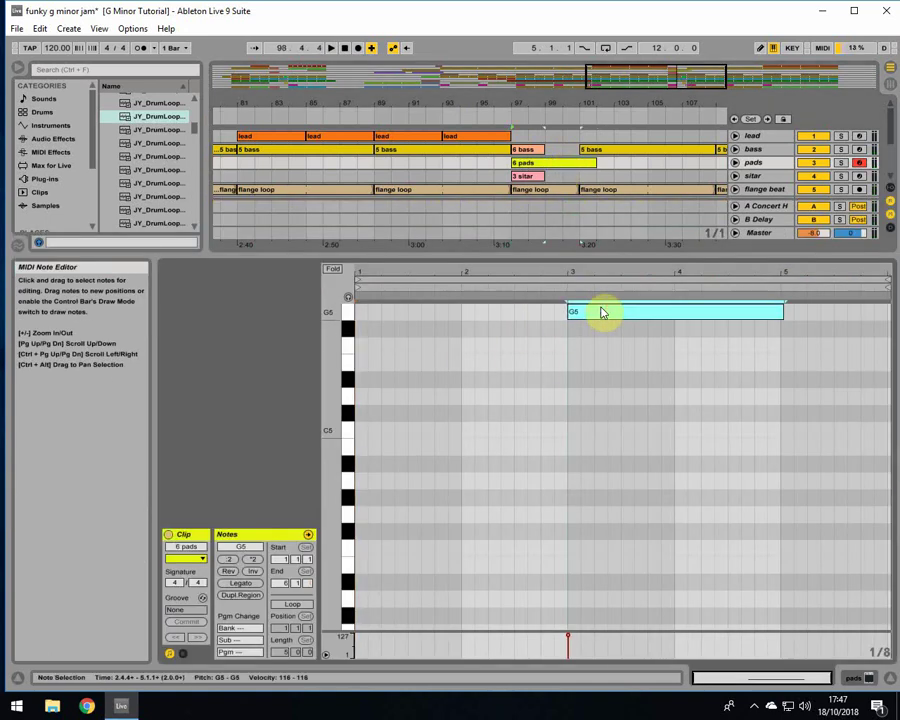
scroll(646, 406, "up", 5)
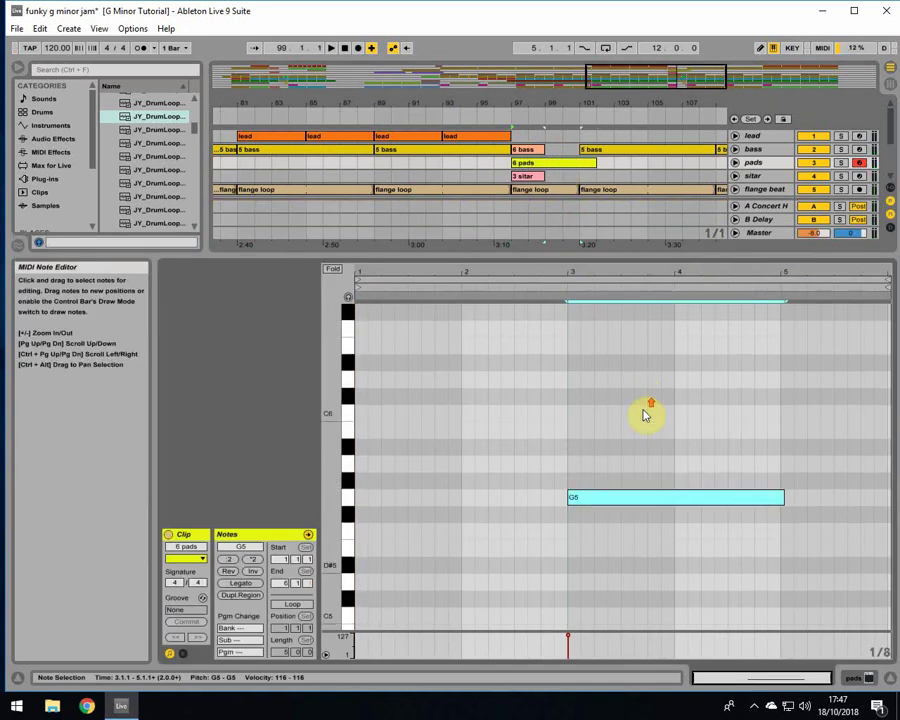
left_click_drag(598, 498, 603, 318)
left_click(866, 678)
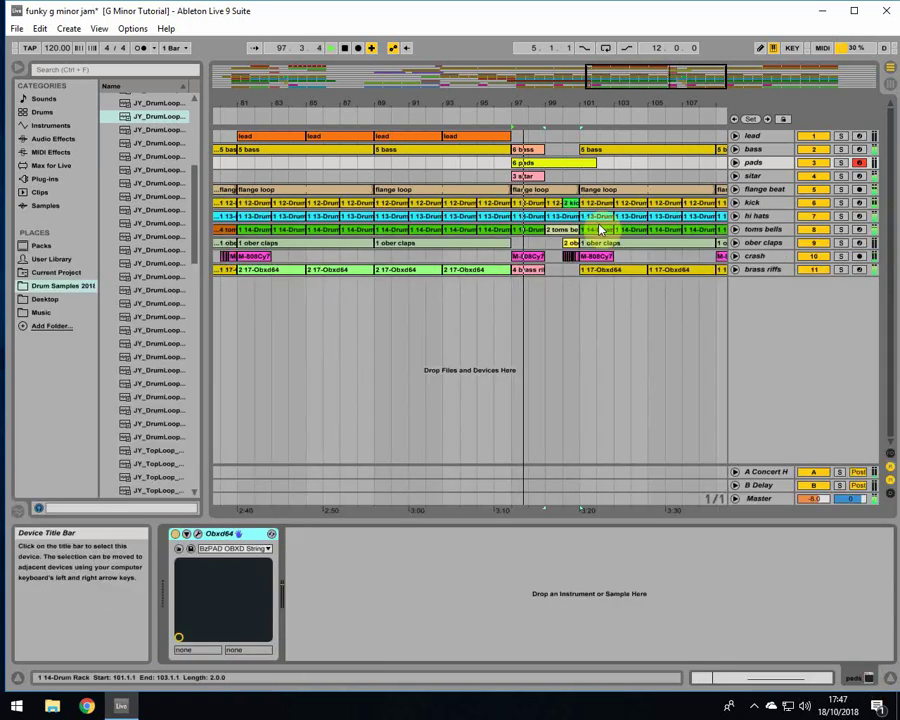
left_click(520, 166)
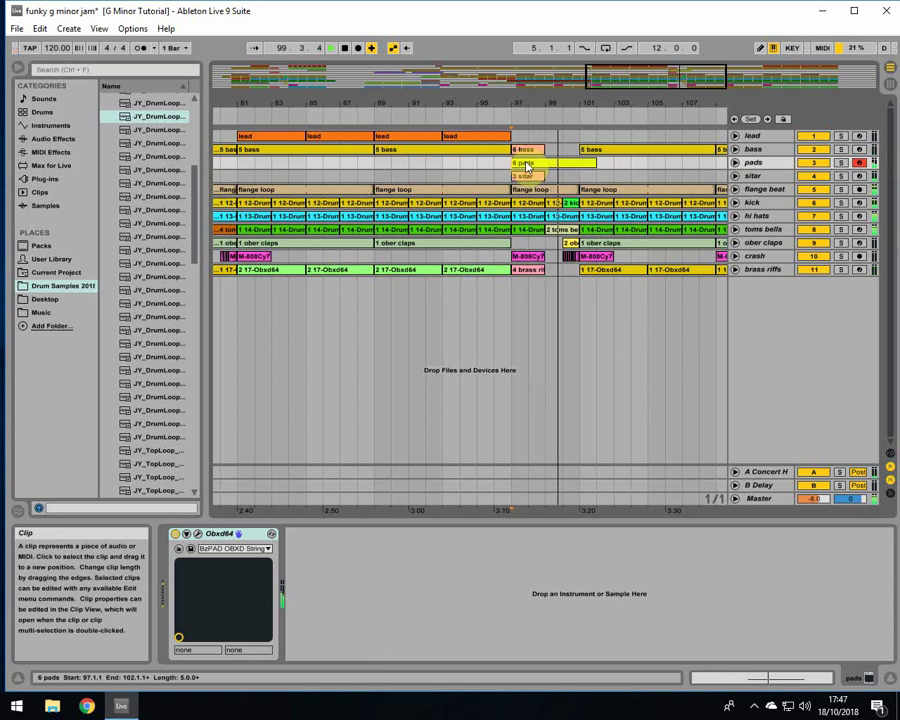
- Inspect the 6 pads clip from bar 97 in the unfolded pads track and fold the track again
left_click(735, 162)
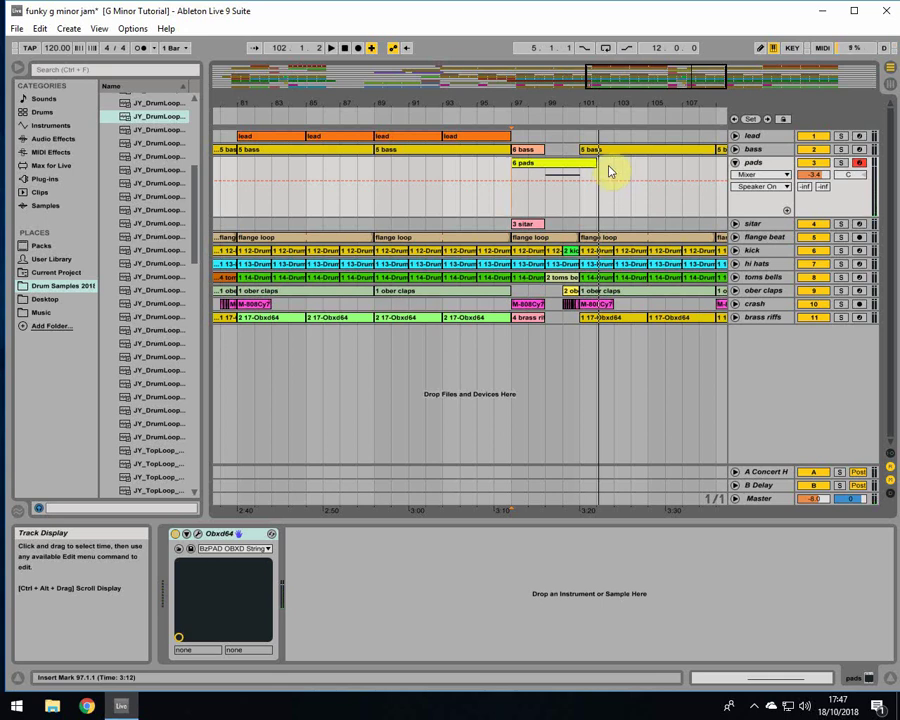
left_click_drag(558, 95, 558, 45)
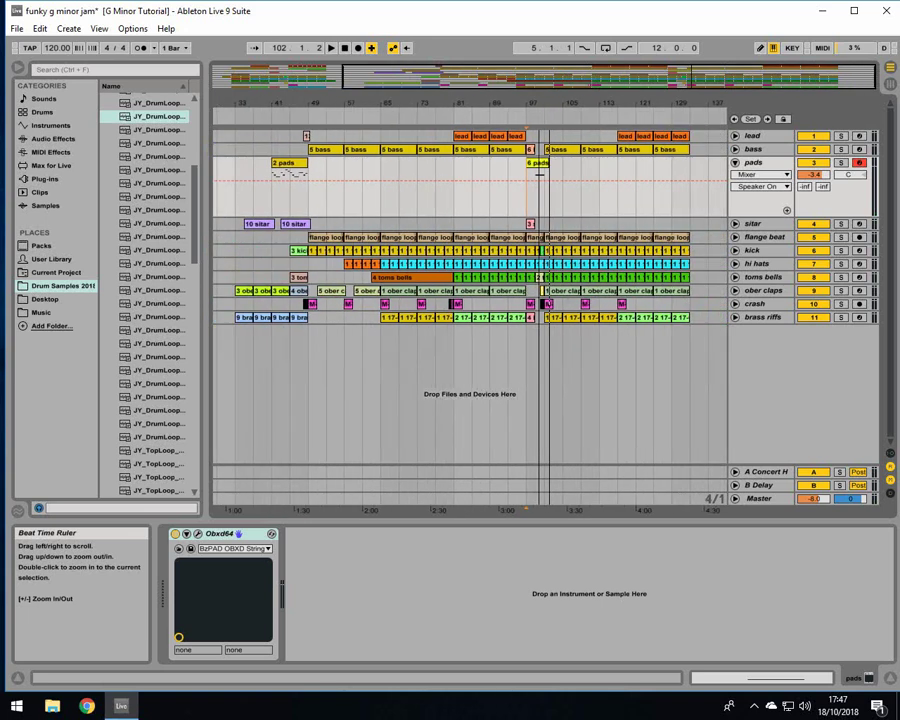
left_click(735, 162)
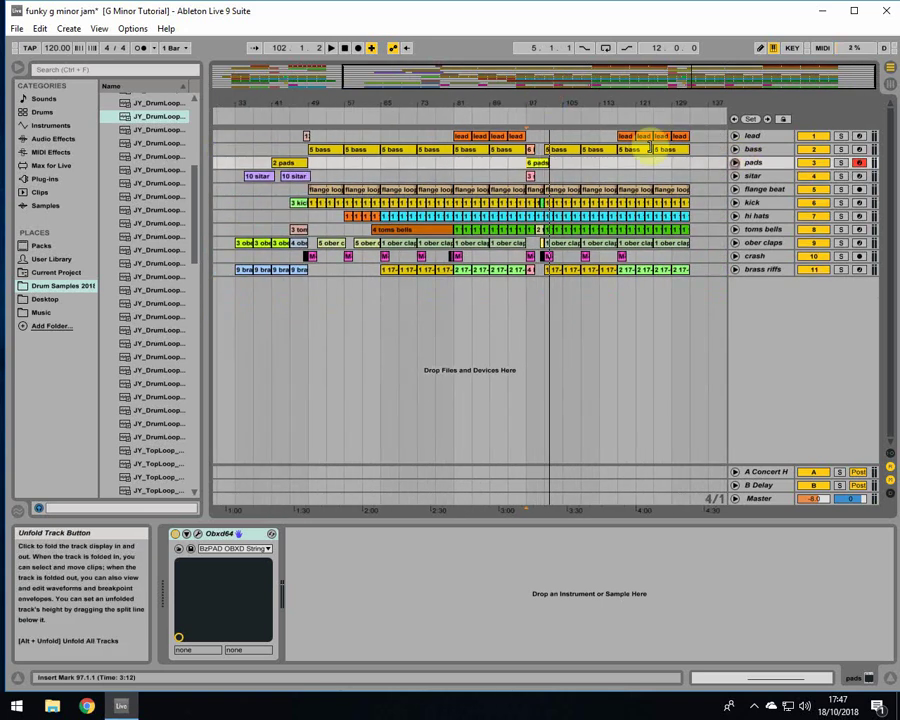
- Place the insert marker at bar 133 on the crash track and review the layout of the whole arrangement from bar 1
left_click(689, 258)
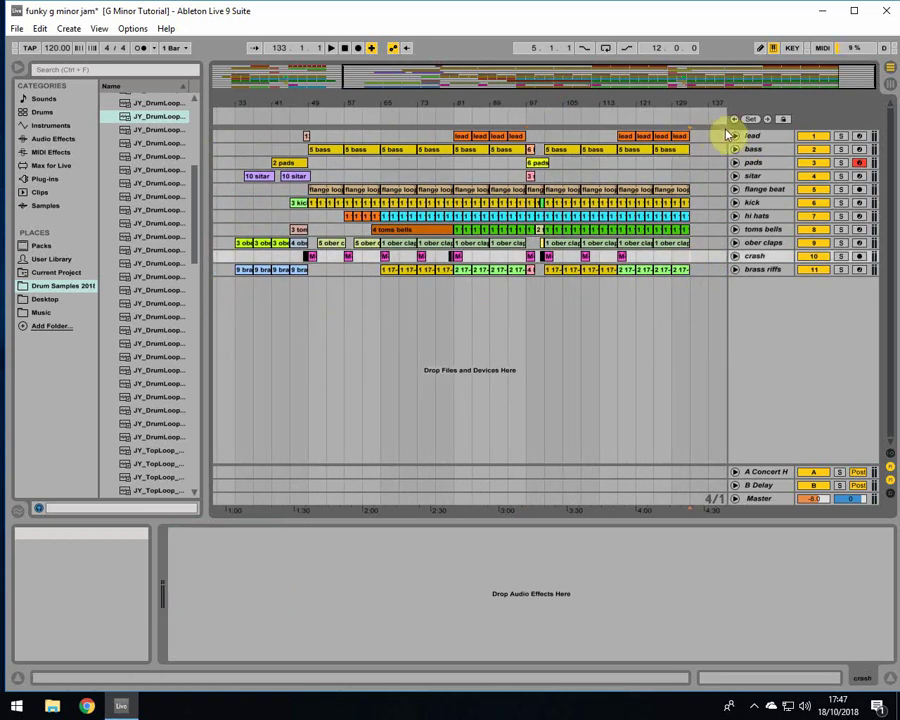
left_click_drag(669, 94, 669, 70)
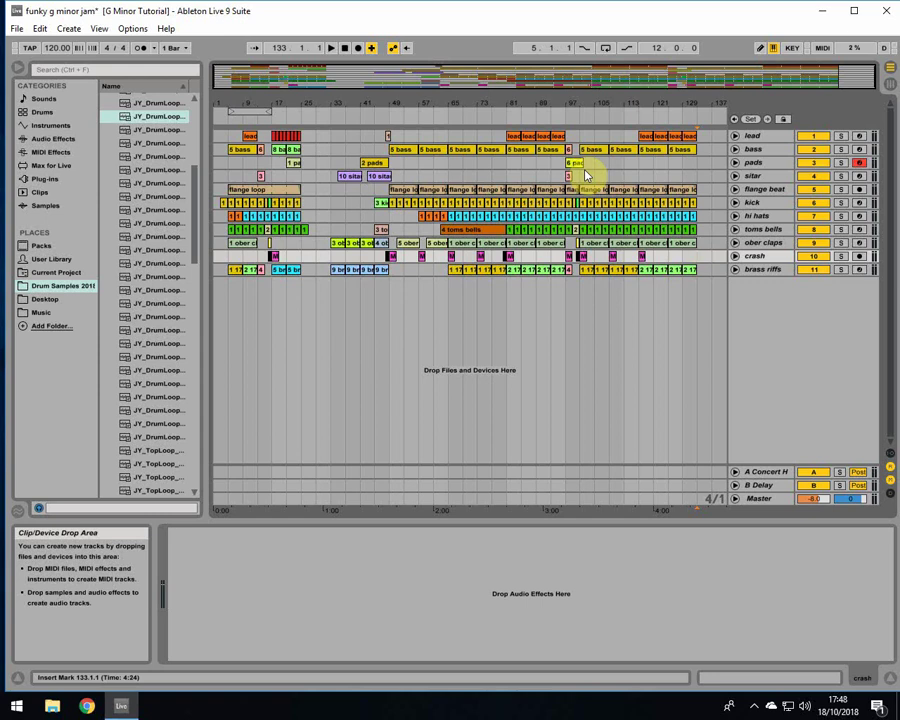
left_click(630, 230)
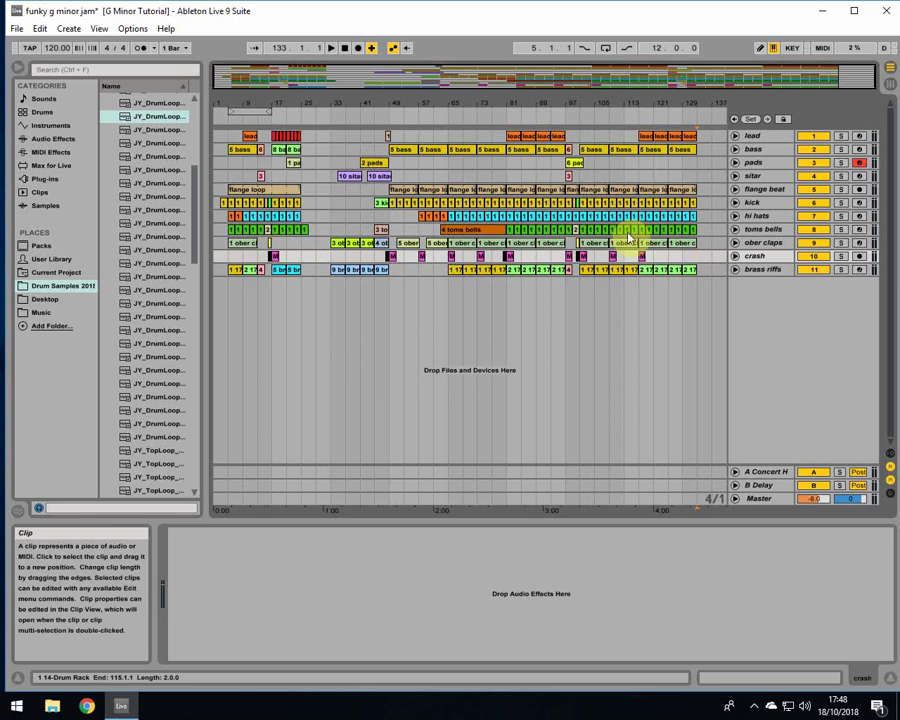
left_click(573, 163)
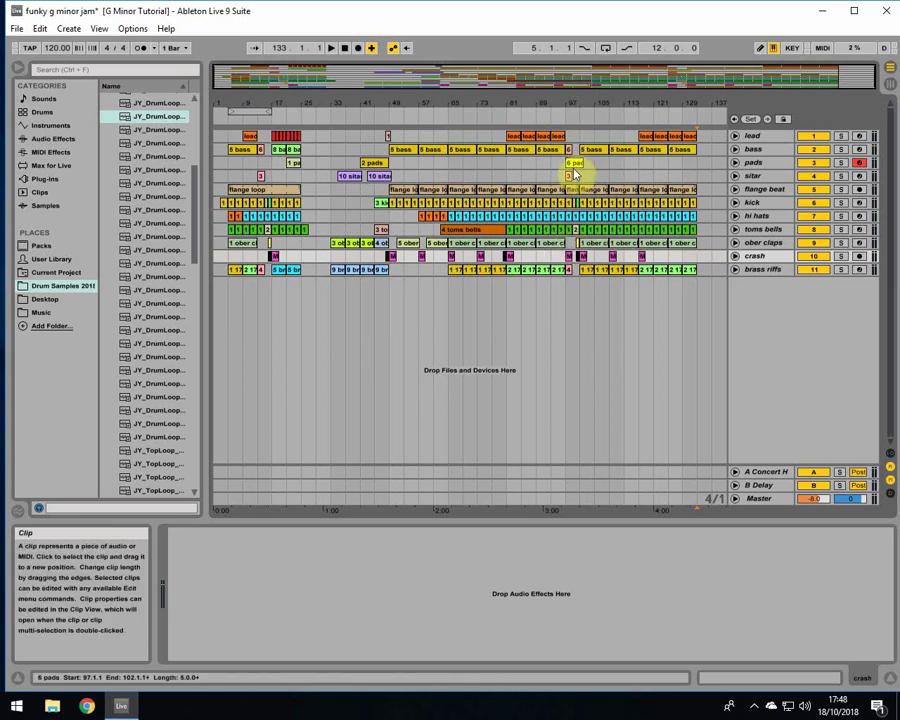
left_click(526, 269)
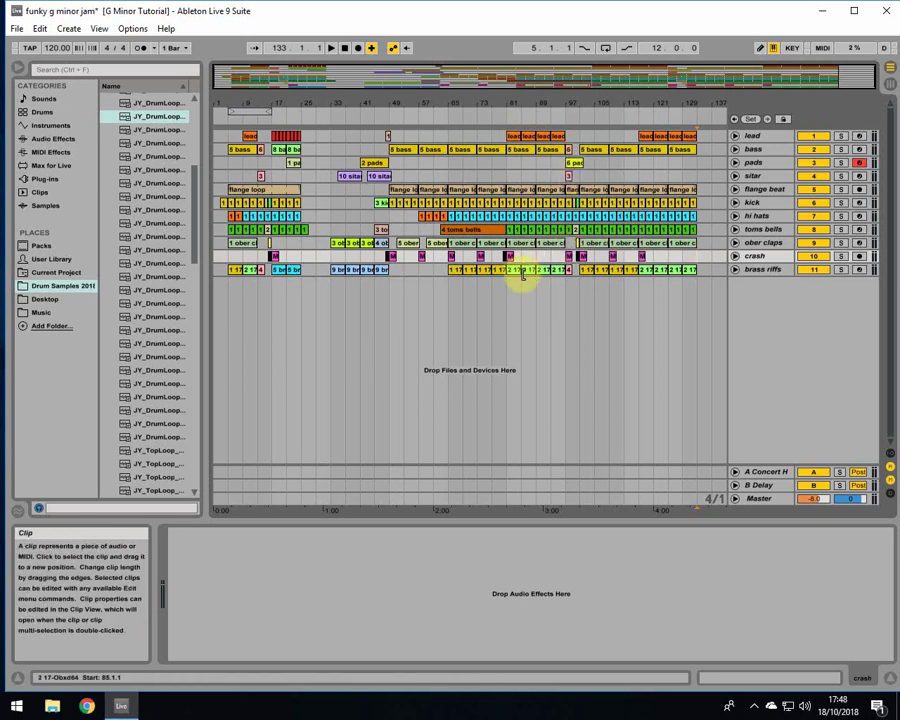